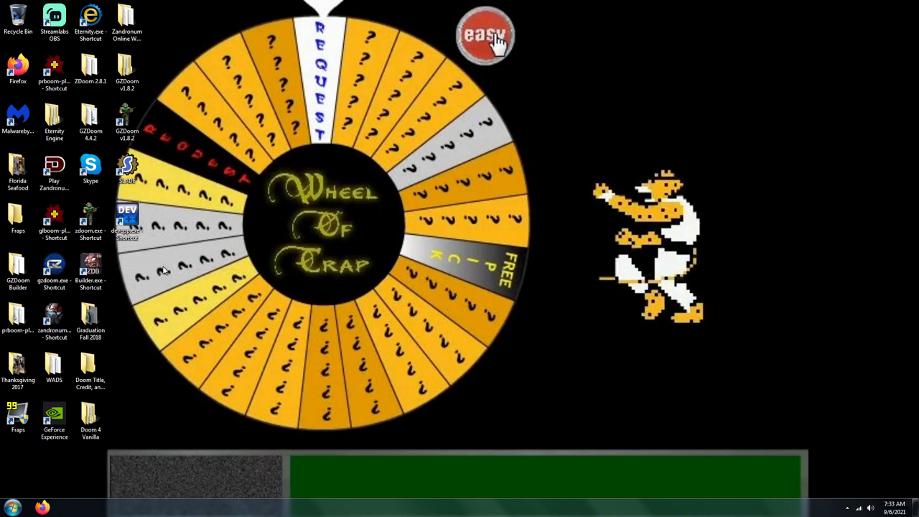
Open GZDoom Builder and create a new MAP01 map for GZDoom: Doom 2 (UDMF), with DOOM2.WAD as its WAD resource.
{"action": "double_click", "coordinate": [92, 267]}
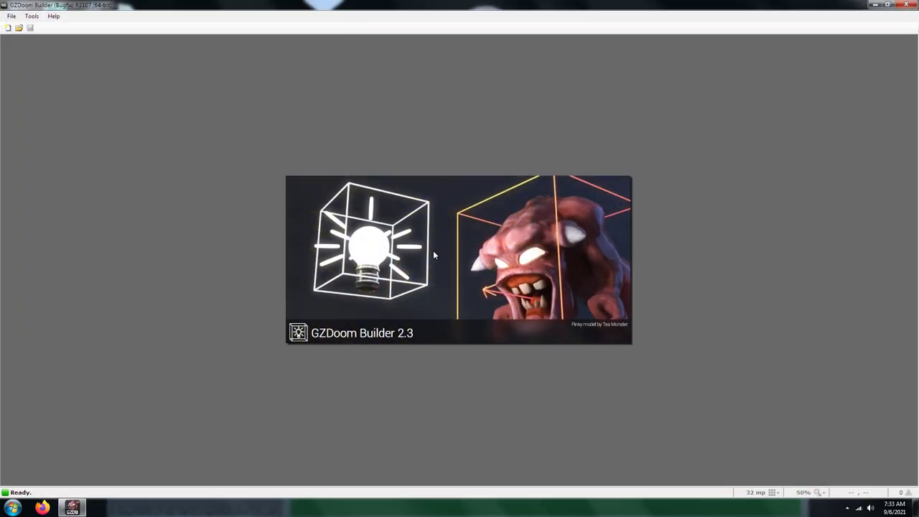
{"action": "key", "text": "ctrl+n"}
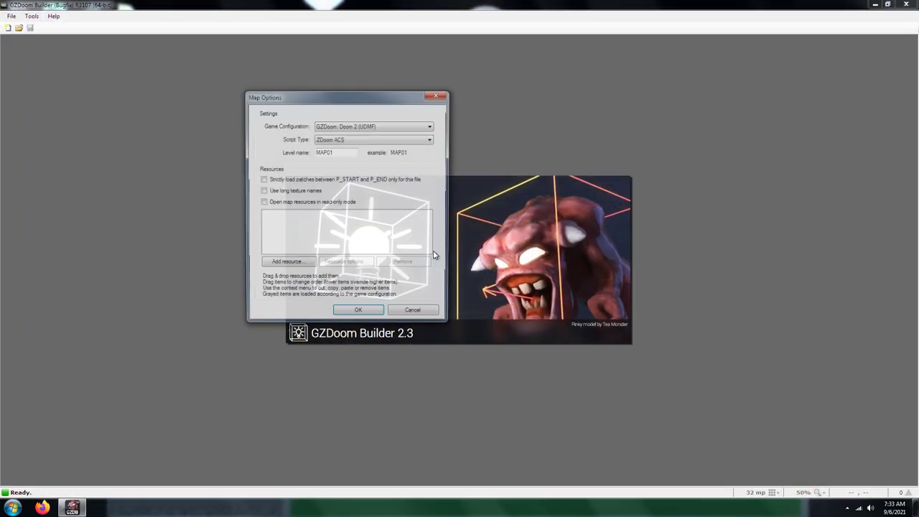
{"action": "left_click", "coordinate": [287, 263]}
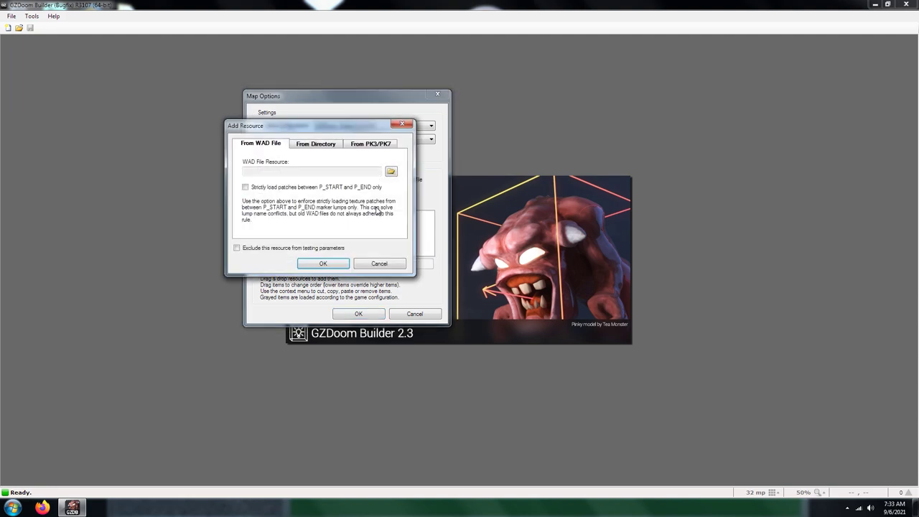
{"action": "left_click", "coordinate": [395, 176]}
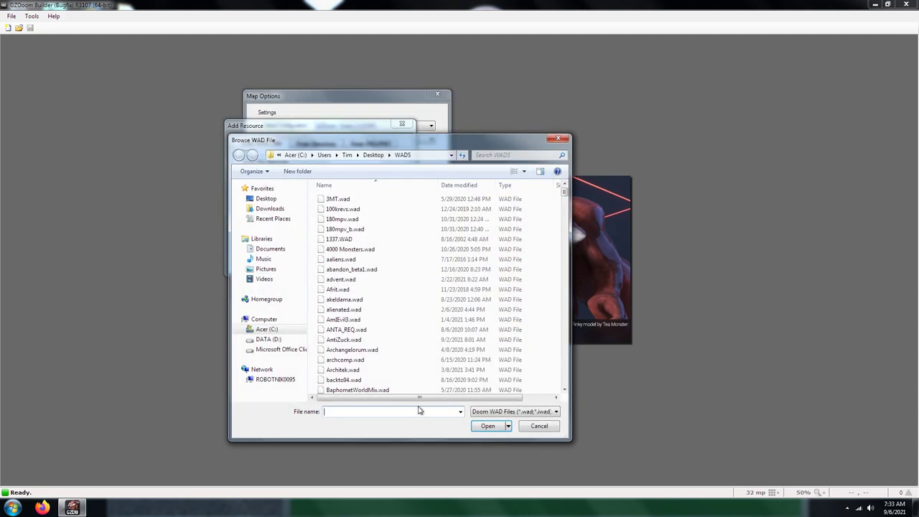
{"action": "type", "text": "doom2.wad"}
{"action": "key", "text": "Return"}
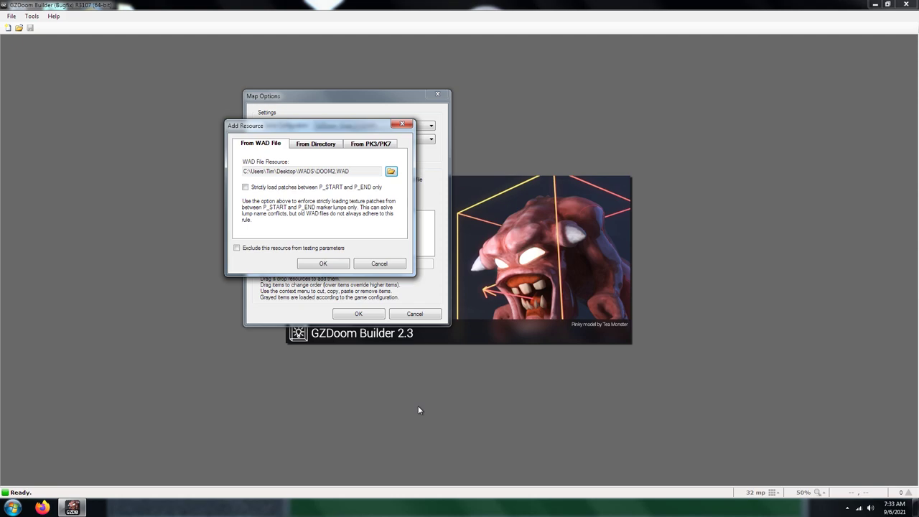
{"action": "left_click", "coordinate": [323, 263]}
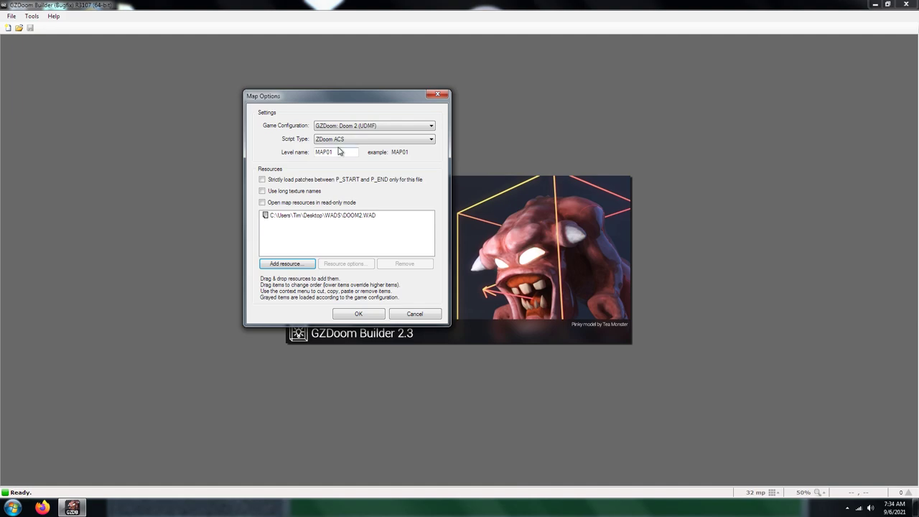
{"action": "left_click", "coordinate": [358, 314]}
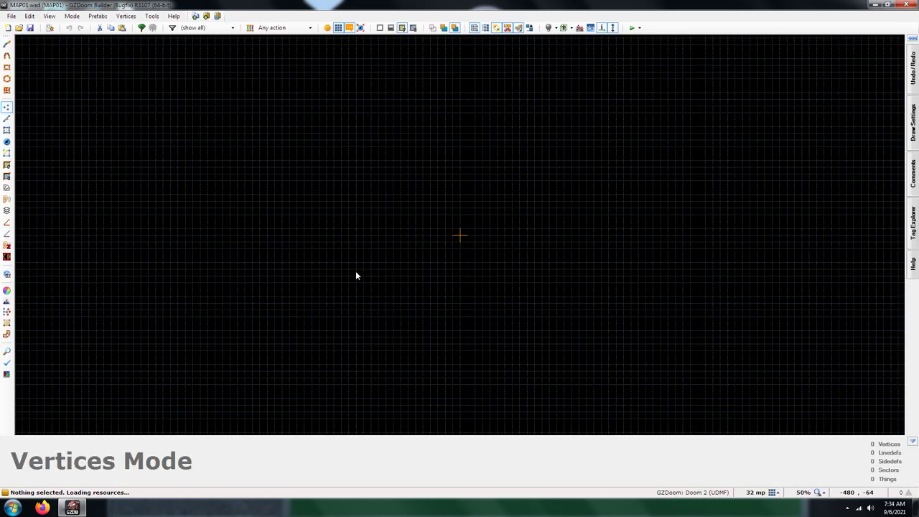
Draw a closed 384 by 384 square room centred on the map origin.
{"action": "key", "text": "d"}
{"action": "scroll", "coordinate": [451, 269], "scroll_direction": "up", "scroll_amount": 3}
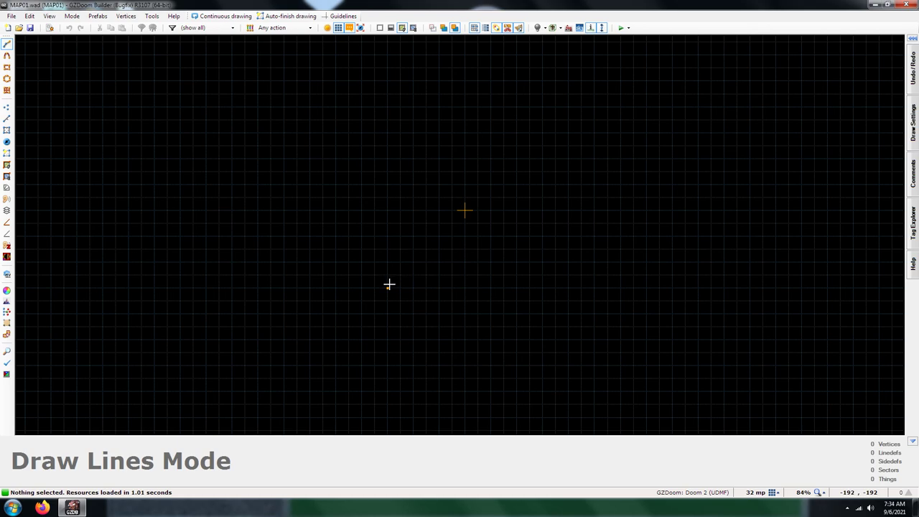
{"action": "left_click", "coordinate": [389, 286]}
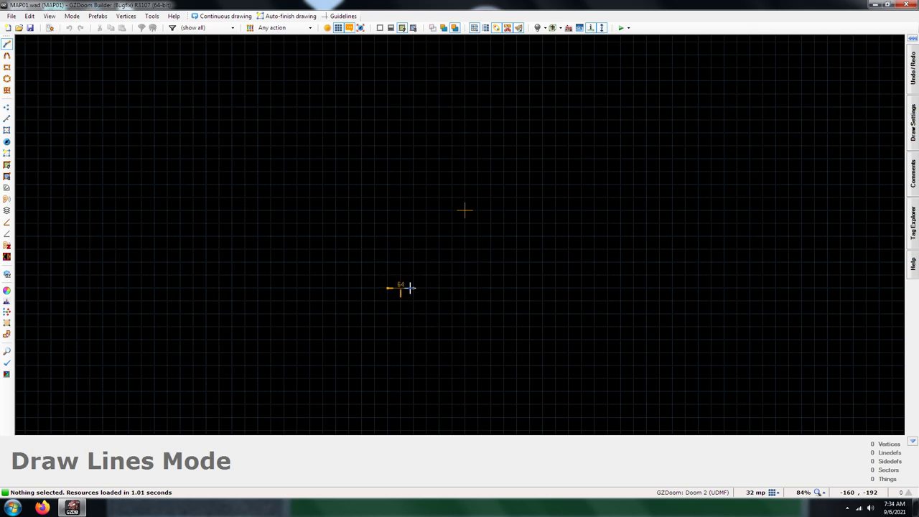
{"action": "left_click", "coordinate": [539, 288]}
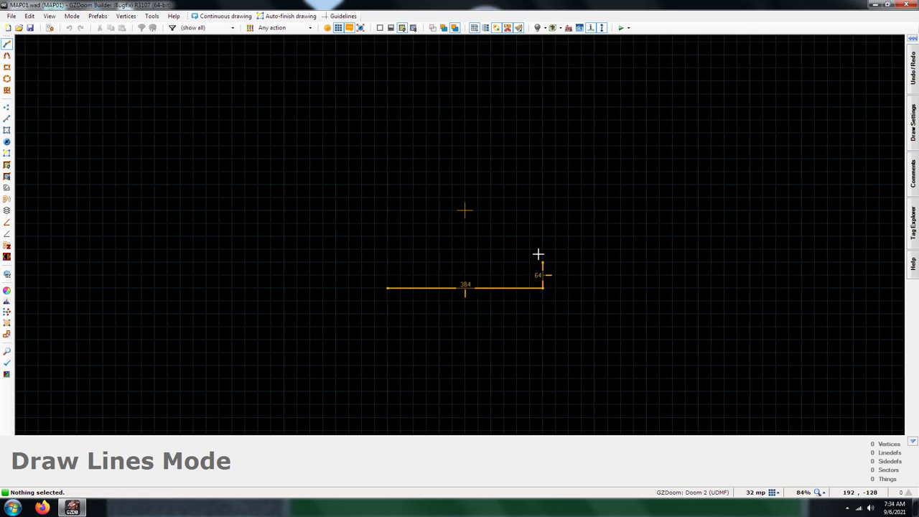
{"action": "left_click", "coordinate": [540, 129]}
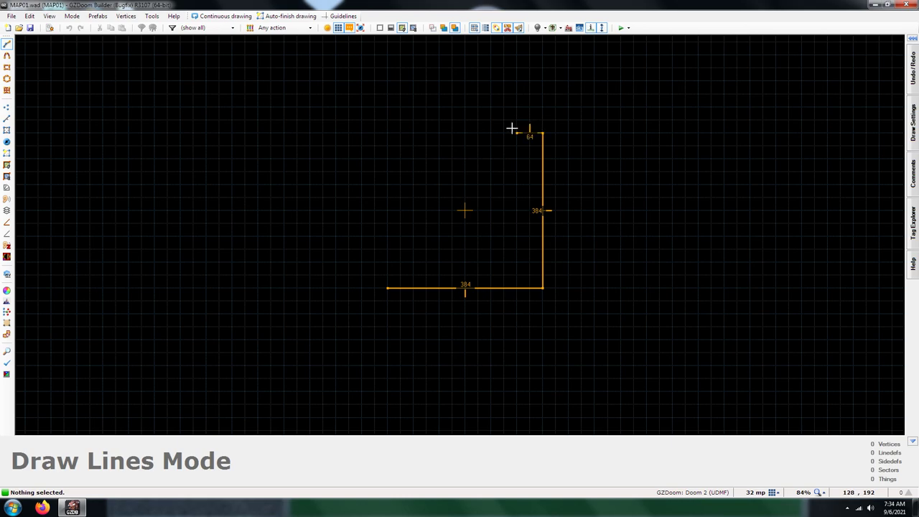
{"action": "left_click", "coordinate": [388, 132]}
{"action": "left_click", "coordinate": [388, 287]}
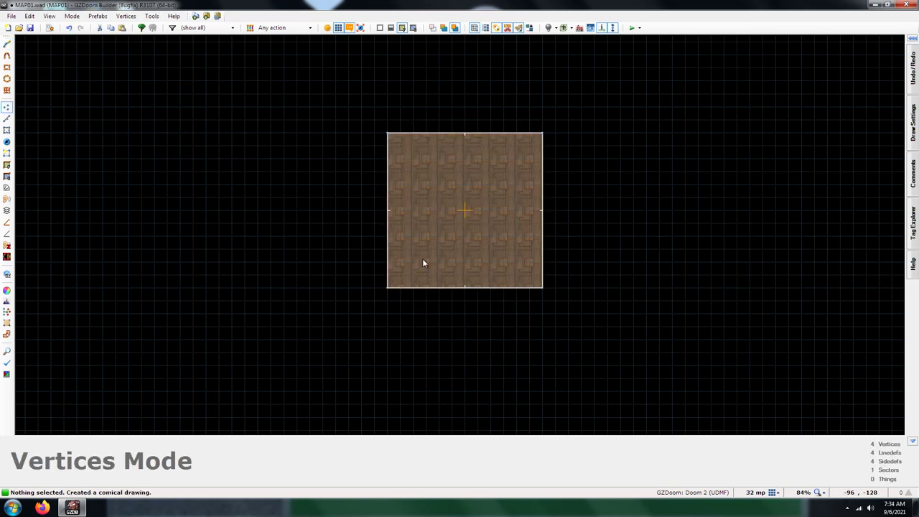
Duplicate the square room sector and place the copy level with the original, 128 units to its west.
{"action": "left_click", "coordinate": [443, 244]}
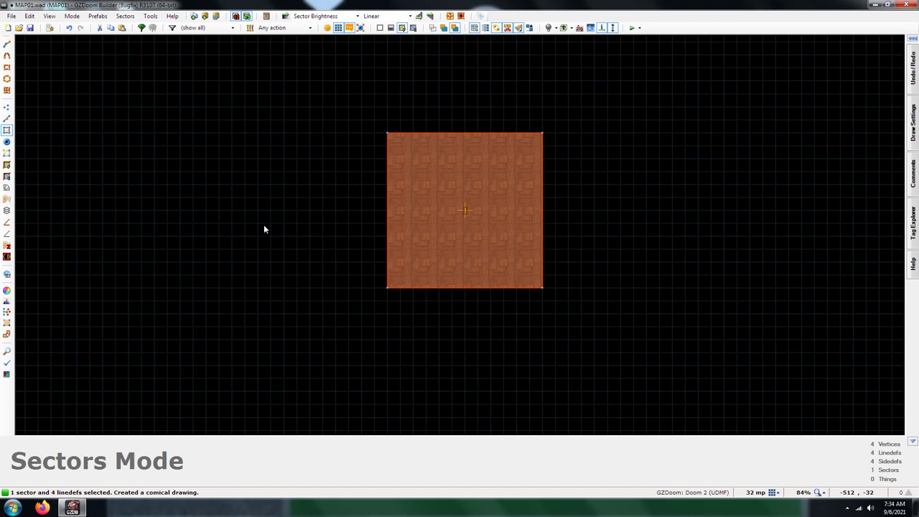
{"action": "key", "text": "ctrl+c"}
{"action": "key", "text": "ctrl+v"}
{"action": "scroll", "coordinate": [267, 224], "scroll_direction": "up", "scroll_amount": 1}
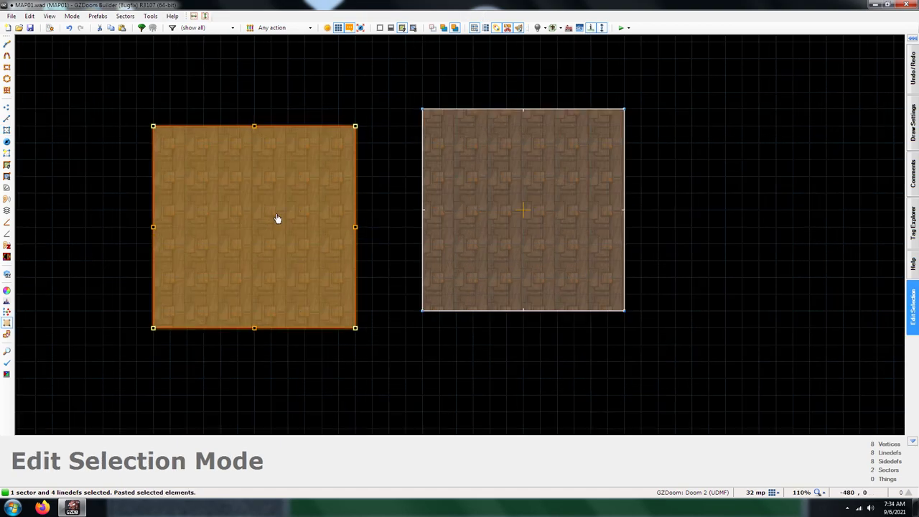
{"action": "mouse_move", "coordinate": [277, 218]}
{"action": "left_mouse_down"}
{"action": "mouse_move", "coordinate": [294, 198]}
{"action": "mouse_move", "coordinate": [282, 197]}
{"action": "mouse_move", "coordinate": [282, 209]}
{"action": "left_mouse_up"}
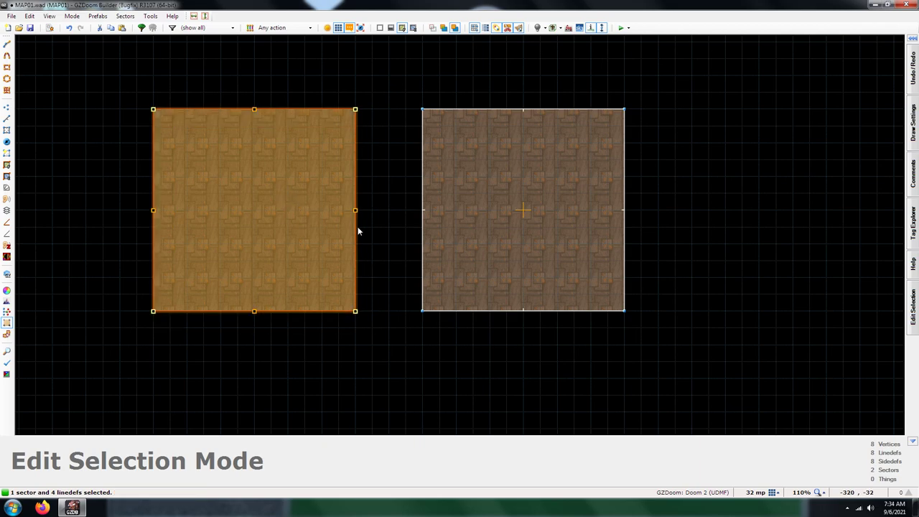
{"action": "key", "text": "Return"}
Insert two vertices on each of the rooms' facing walls, at heights 64 and -64.
{"action": "scroll", "coordinate": [390, 224], "scroll_direction": "up", "scroll_amount": 2}
{"action": "scroll", "coordinate": [390, 223], "scroll_direction": "down", "scroll_amount": 2}
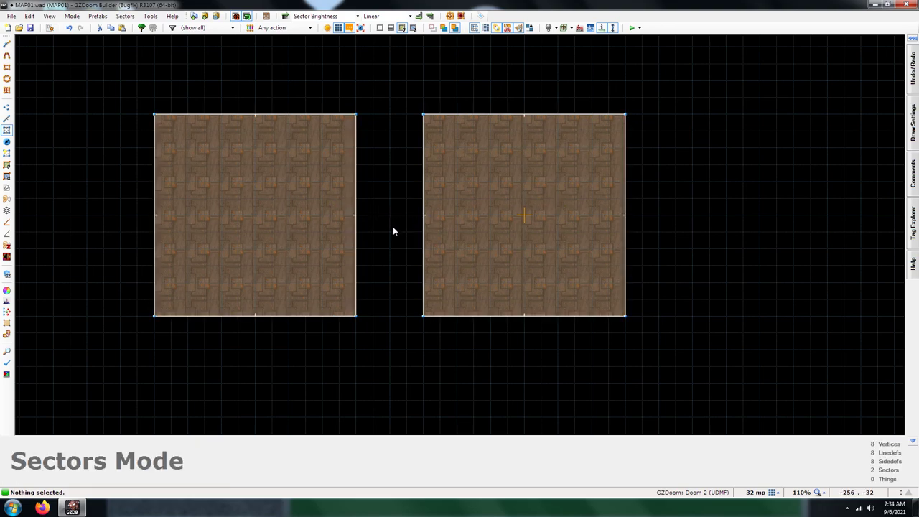
{"action": "scroll", "coordinate": [392, 228], "scroll_direction": "up", "scroll_amount": 2}
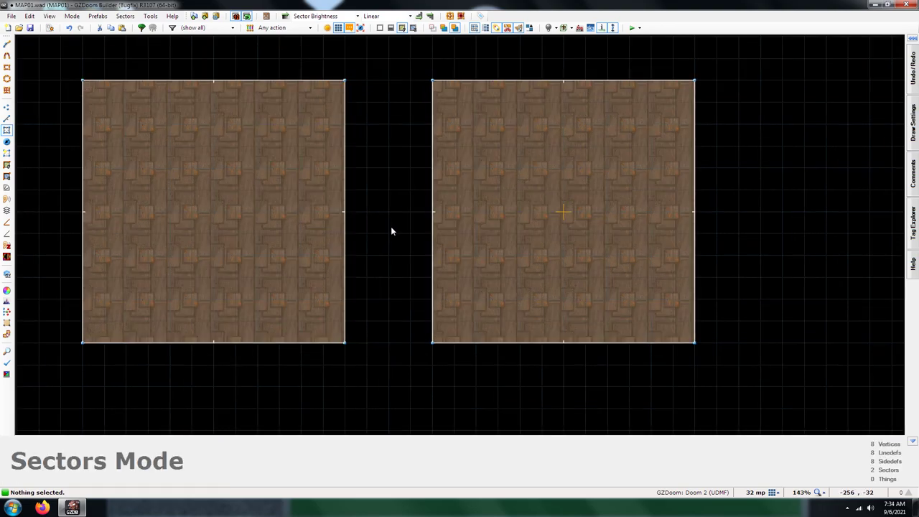
{"action": "key", "text": "v"}
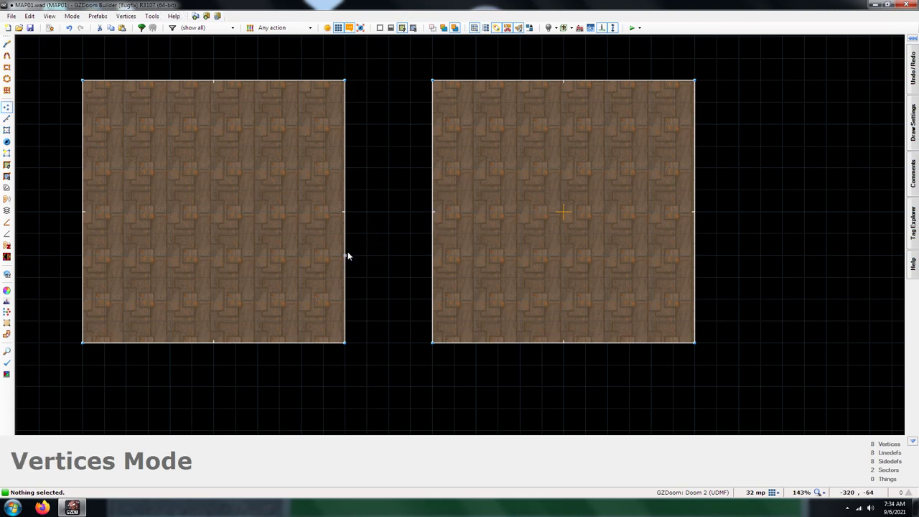
{"action": "double_click", "coordinate": [346, 212]}
{"action": "left_click", "coordinate": [422, 270]}
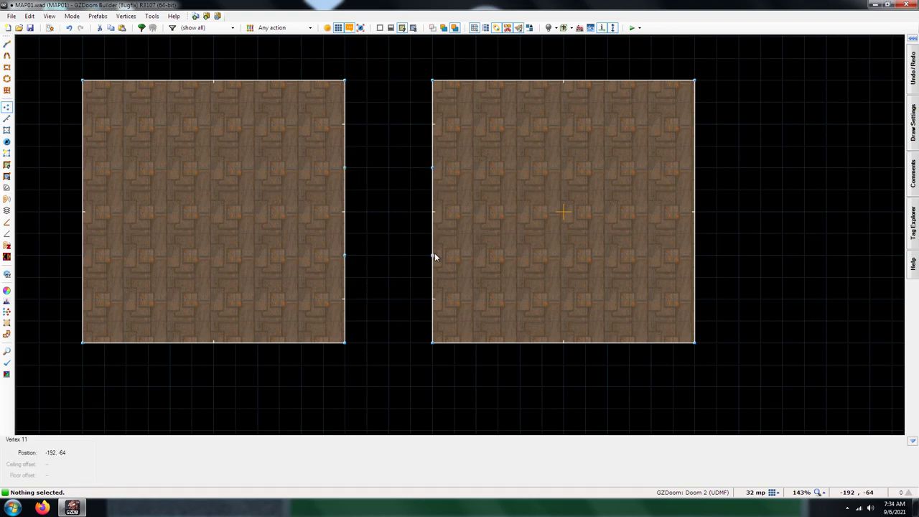
Extend the middle of the west room's wall to the east room's matching vertices, forming a 128-unit-wide corridor.
{"action": "left_click_drag", "start_coordinate": [350, 201], "coordinate": [431, 170]}
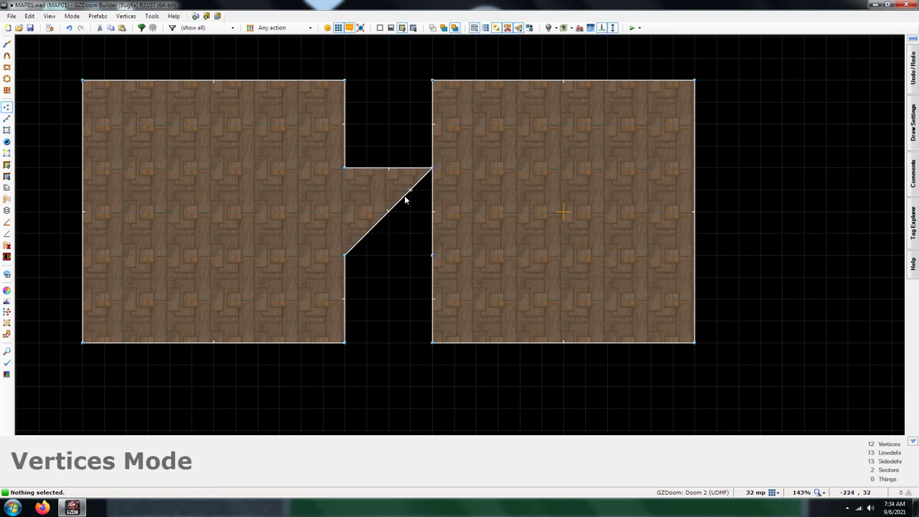
{"action": "key", "text": "Insert"}
{"action": "left_click_drag", "start_coordinate": [396, 206], "coordinate": [434, 259]}
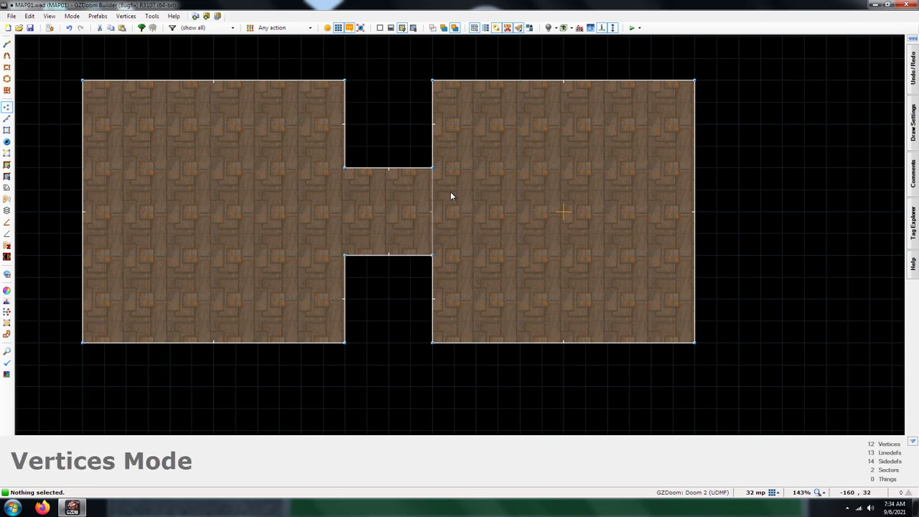
Delete the line dividing the corridor from the east room and redraw the corridor's upper wall line to rebuild a single sector.
{"action": "key", "text": "l"}
{"action": "key", "text": "Delete"}
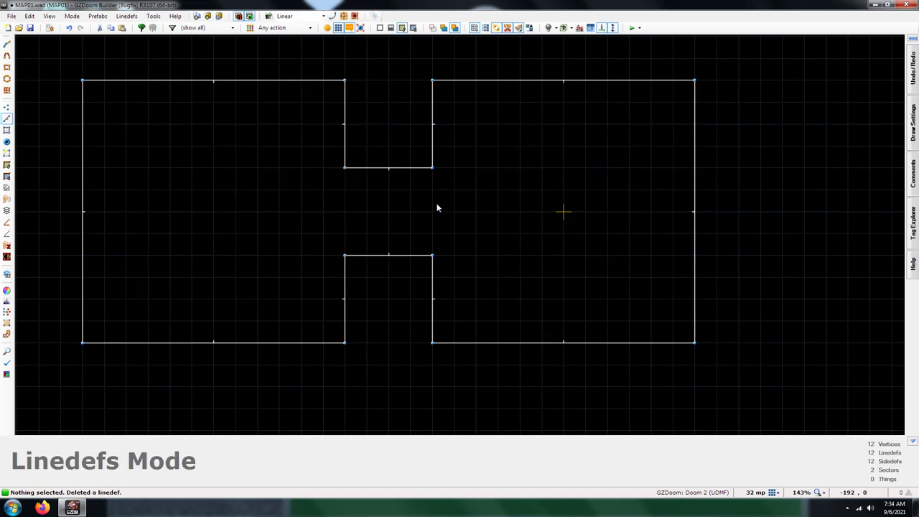
{"action": "key", "text": "d"}
{"action": "left_click", "coordinate": [352, 171]}
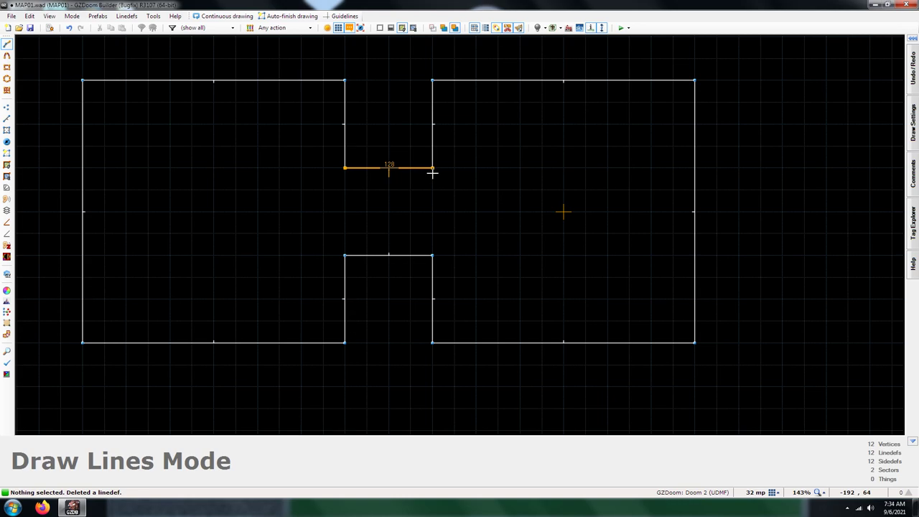
{"action": "left_click", "coordinate": [432, 170]}
Place a Player 1 start in the east room's southeast corner at 160, -160, facing angle 135, and clear the selection.
{"action": "scroll", "coordinate": [408, 210], "scroll_direction": "down", "scroll_amount": 2}
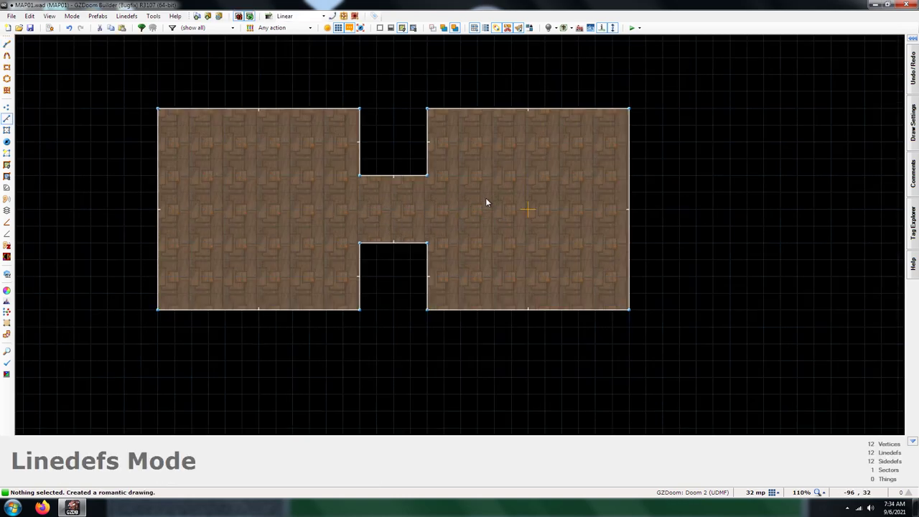
{"action": "key", "text": "t"}
{"action": "scroll", "coordinate": [610, 315], "scroll_direction": "up", "scroll_amount": 2}
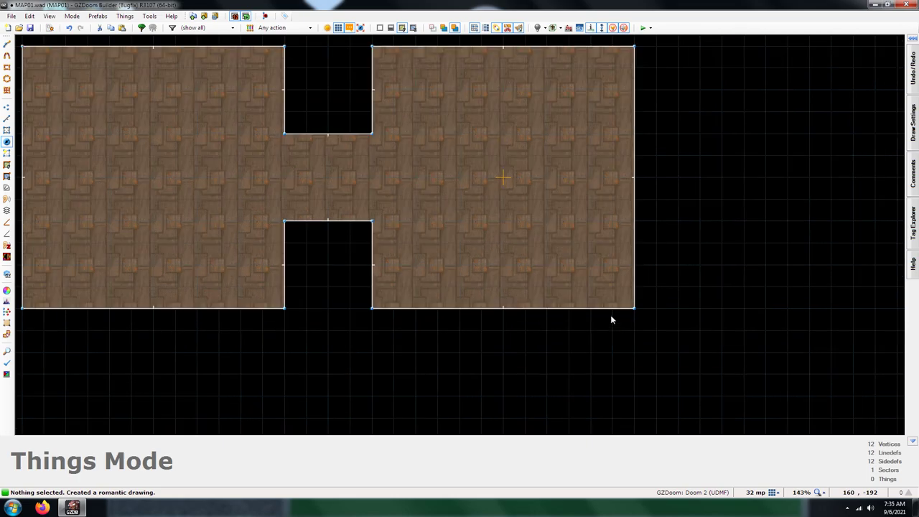
{"action": "key", "text": "Insert"}
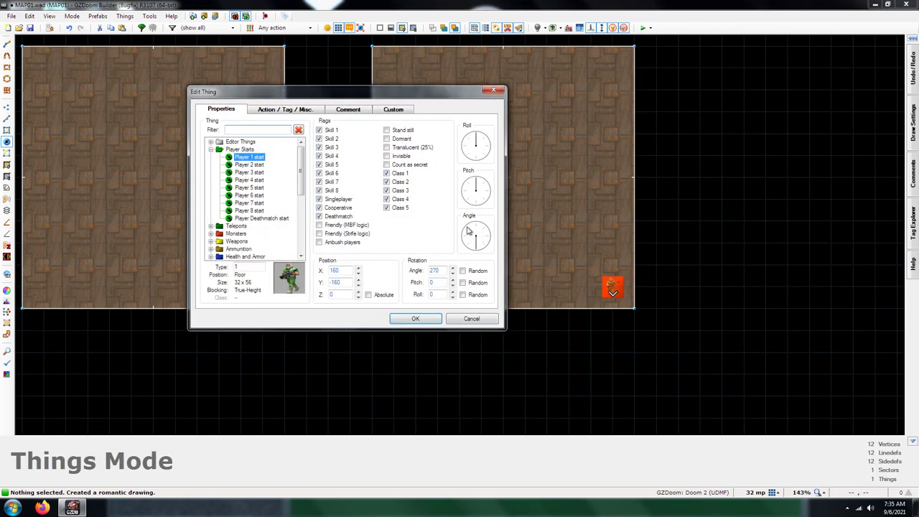
{"action": "left_click", "coordinate": [471, 231]}
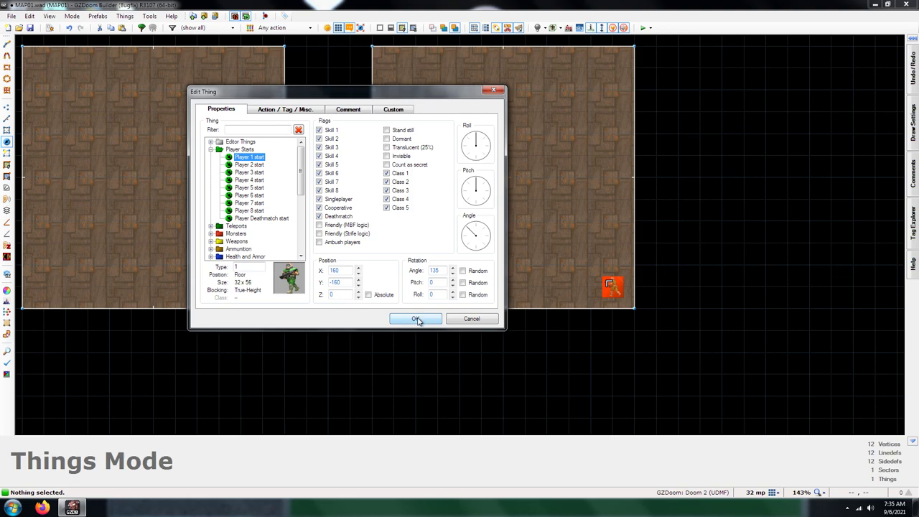
{"action": "left_click", "coordinate": [416, 319]}
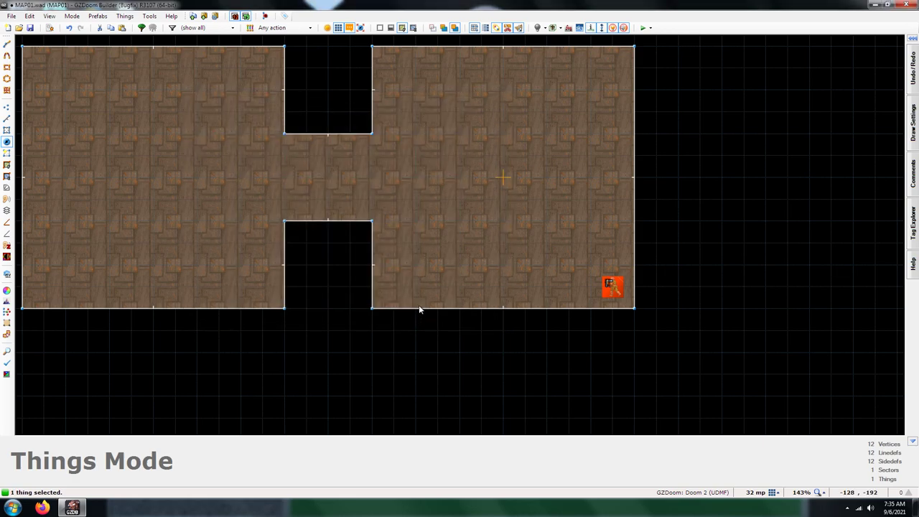
{"action": "scroll", "coordinate": [422, 212], "scroll_direction": "down", "scroll_amount": 3}
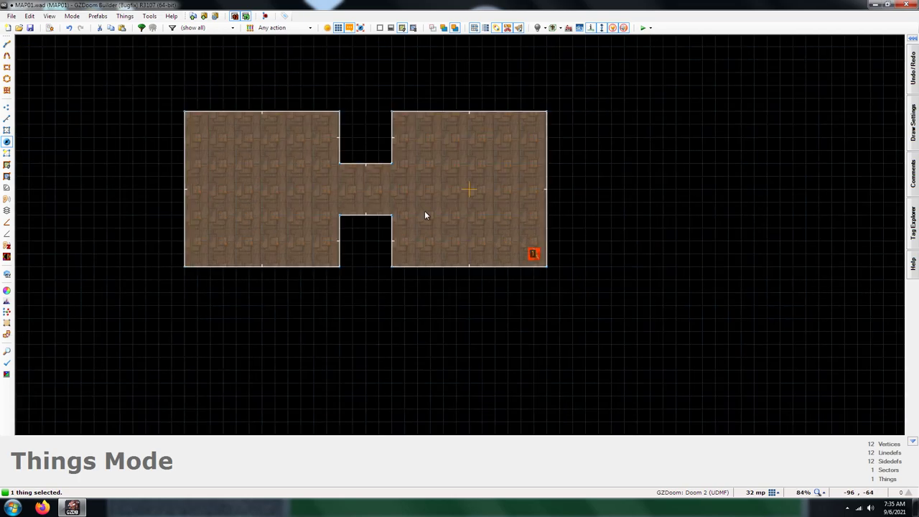
{"action": "left_click", "coordinate": [518, 249]}
Draw a 64 by 128 rectangular sector across the middle of the corridor, spanning both corridor walls.
{"action": "scroll", "coordinate": [378, 172], "scroll_direction": "up", "scroll_amount": 4}
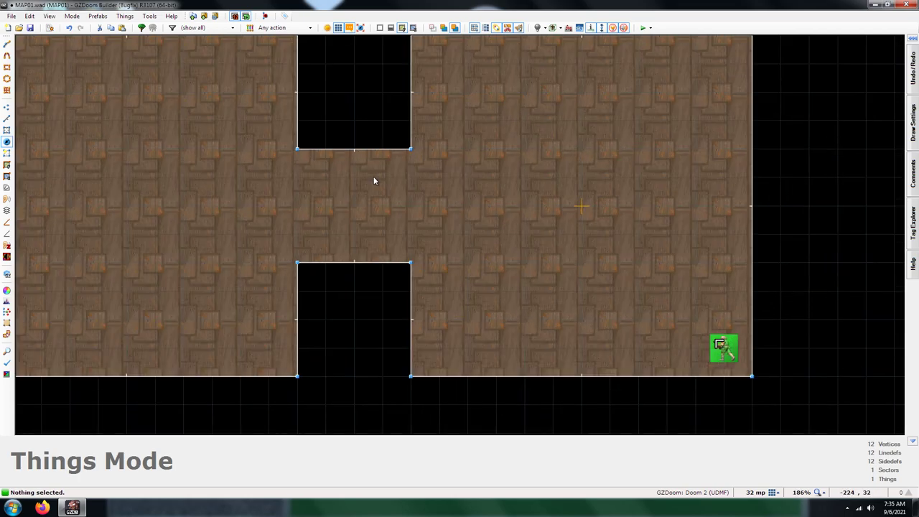
{"action": "scroll", "coordinate": [374, 181], "scroll_direction": "down", "scroll_amount": 1}
{"action": "key", "text": "d"}
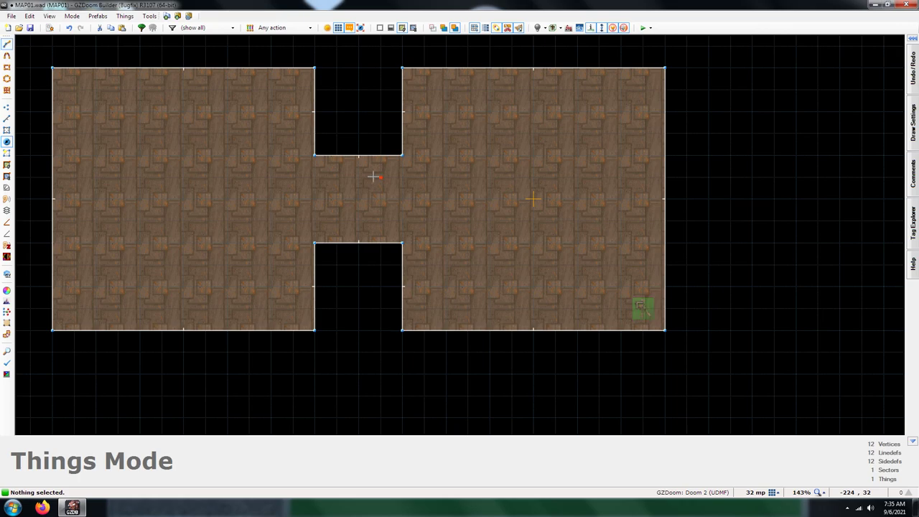
{"action": "left_click", "coordinate": [337, 155]}
{"action": "left_click", "coordinate": [337, 243]}
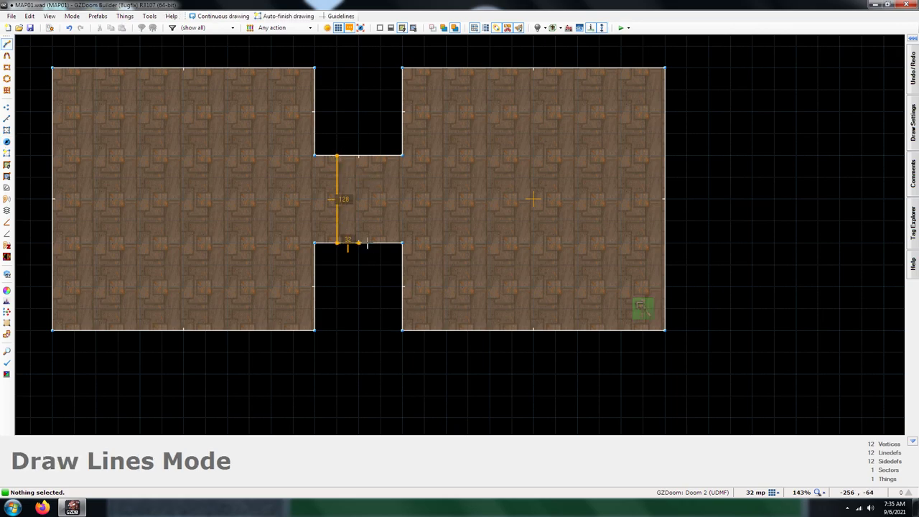
{"action": "left_click", "coordinate": [380, 242]}
{"action": "left_click", "coordinate": [380, 155]}
{"action": "left_click", "coordinate": [337, 155]}
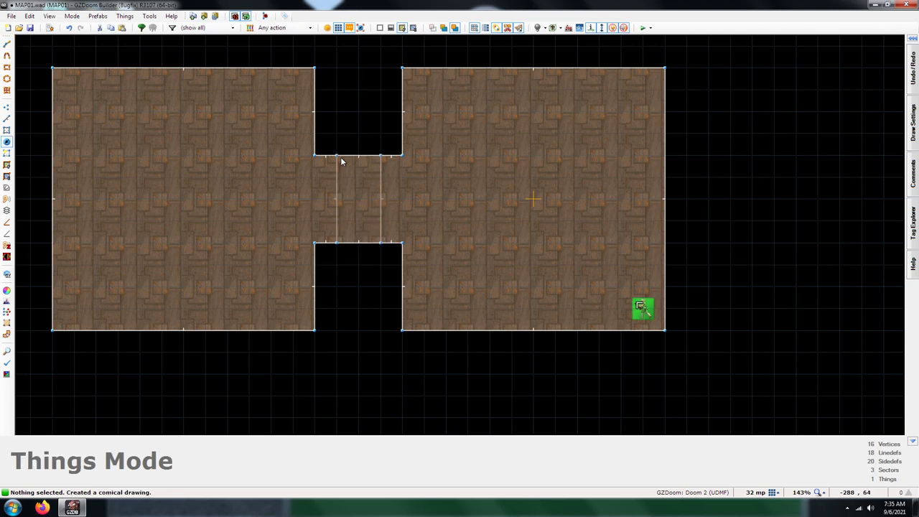
Set both the floor and ceiling textures of the corridor's middle sector to DOORTRAK.
{"action": "key", "text": "s"}
{"action": "left_click", "coordinate": [357, 198]}
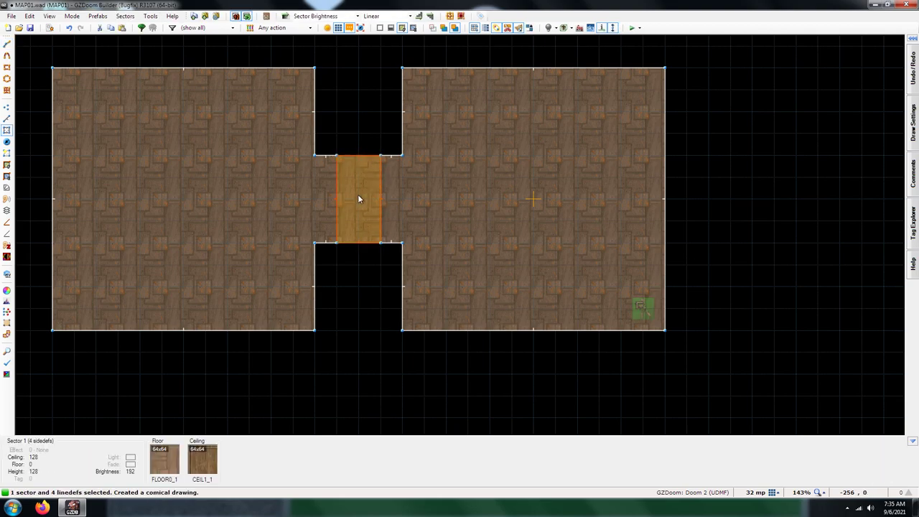
{"action": "right_click", "coordinate": [363, 198]}
{"action": "double_click", "coordinate": [673, 324]}
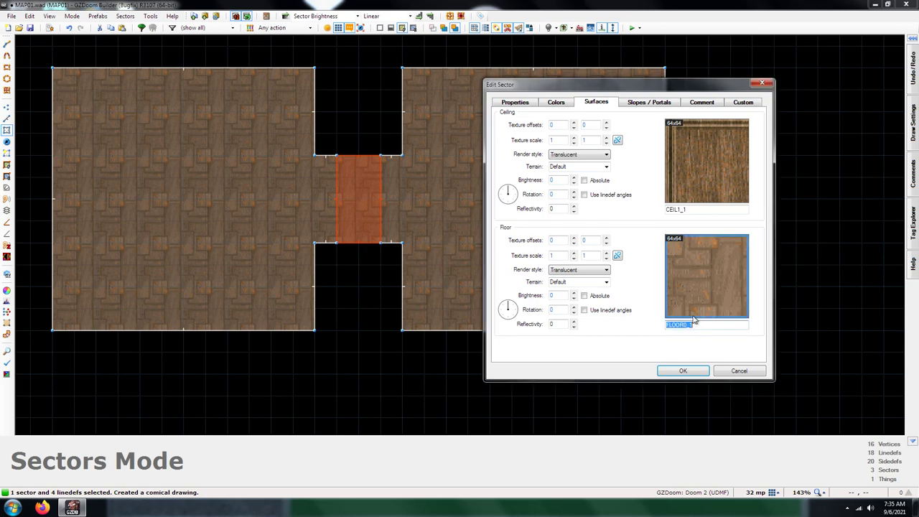
{"action": "type", "text": "DOORTRAK"}
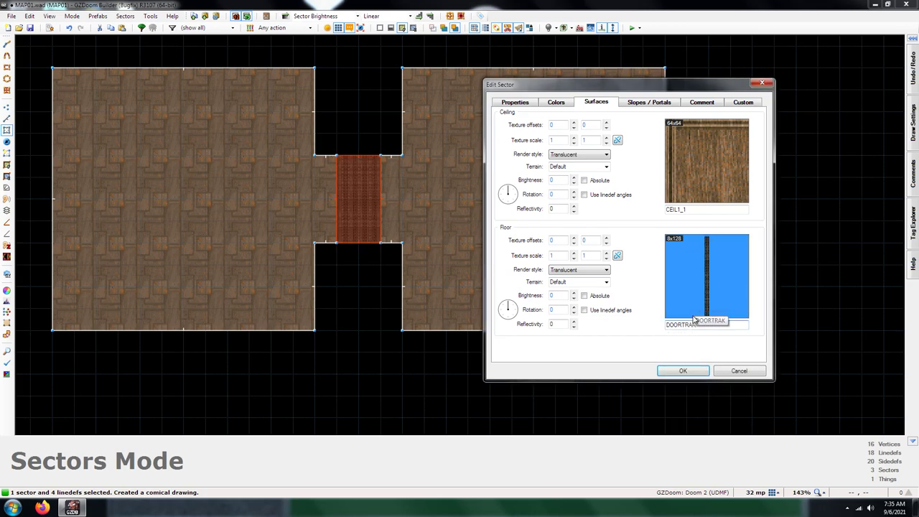
{"action": "double_click", "coordinate": [691, 208]}
{"action": "type", "text": "DOOR"}
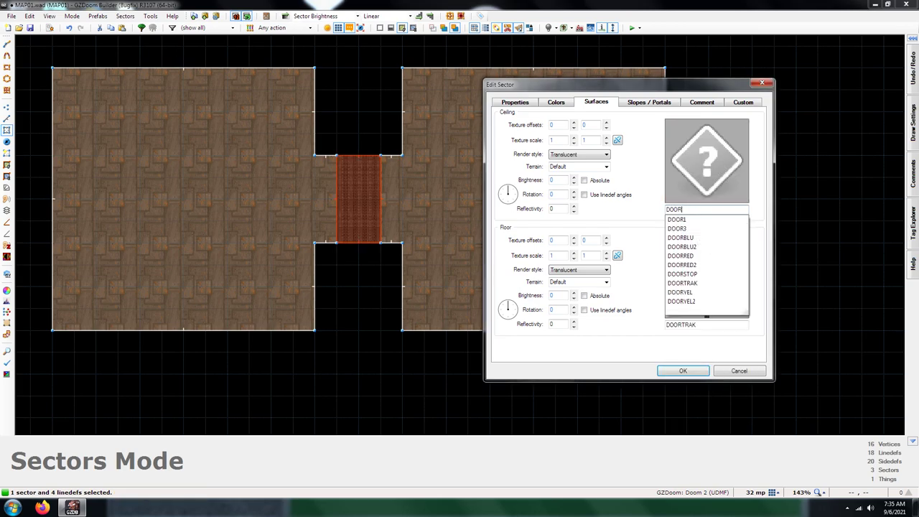
{"action": "type", "text": "TRAK"}
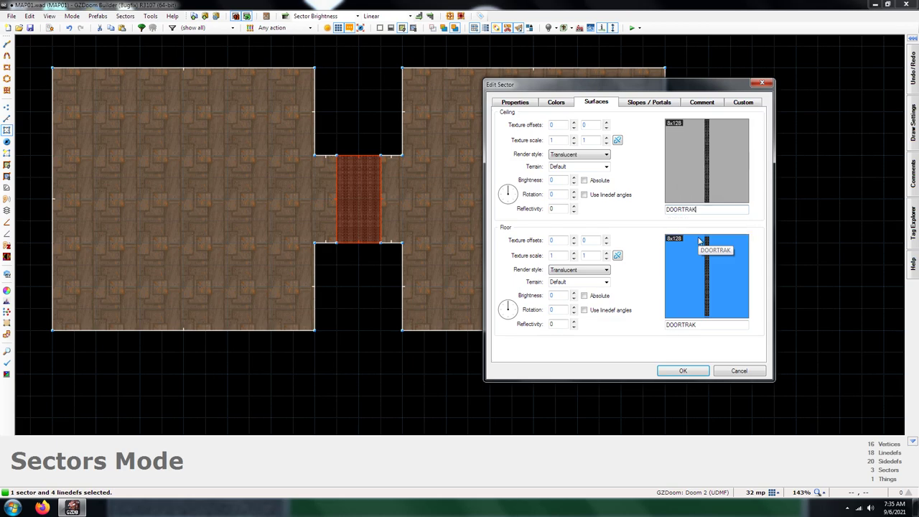
{"action": "left_click", "coordinate": [681, 371]}
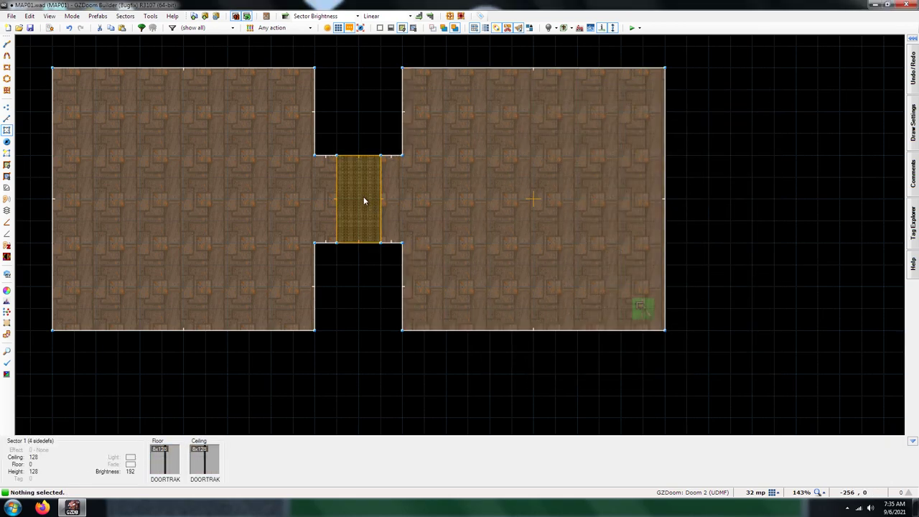
{"action": "scroll", "coordinate": [364, 184], "scroll_direction": "down", "scroll_amount": 4}
{"action": "scroll", "coordinate": [365, 158], "scroll_direction": "up", "scroll_amount": 4}
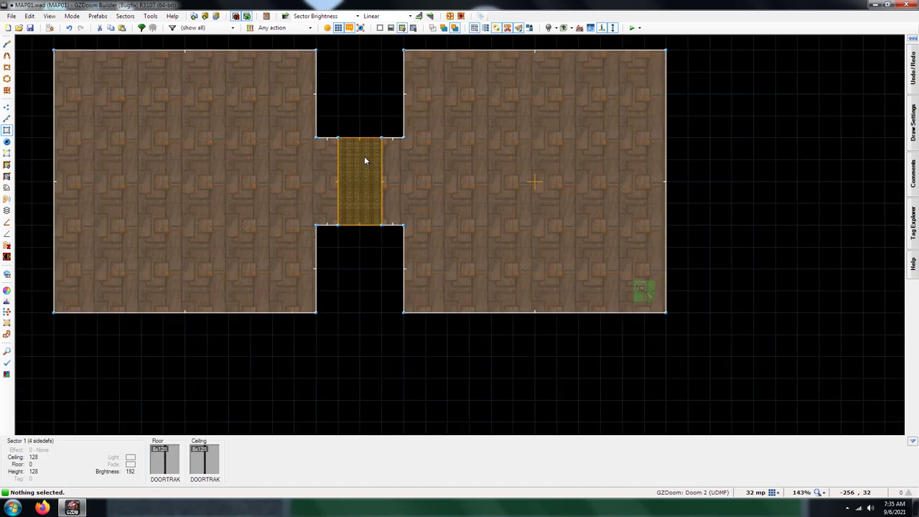
{"action": "scroll", "coordinate": [364, 154], "scroll_direction": "down", "scroll_amount": 1}
{"action": "scroll", "coordinate": [365, 158], "scroll_direction": "up", "scroll_amount": 2}
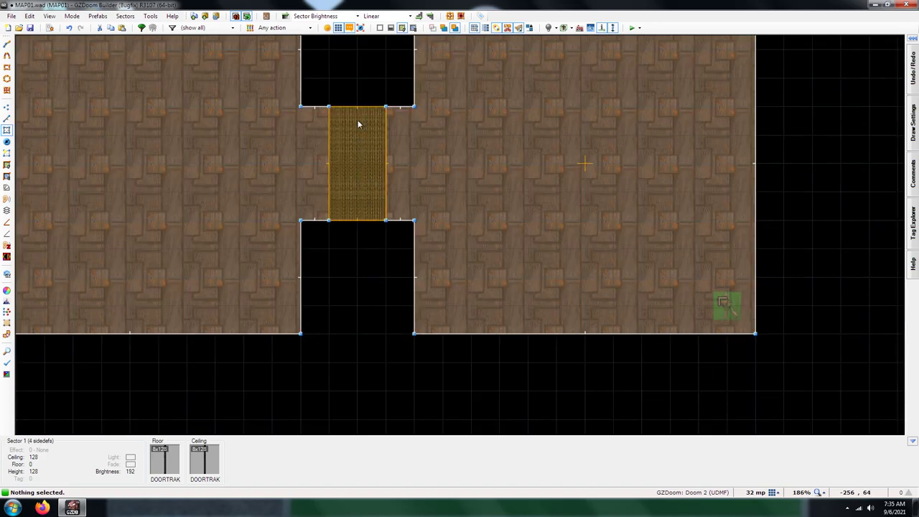
{"action": "scroll", "coordinate": [357, 120], "scroll_direction": "down", "scroll_amount": 2}
{"action": "scroll", "coordinate": [362, 147], "scroll_direction": "up", "scroll_amount": 3}
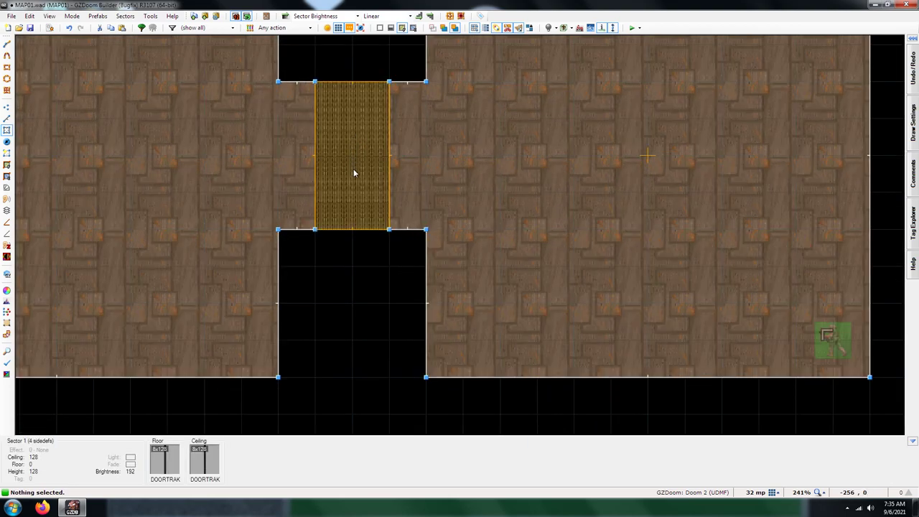
{"action": "scroll", "coordinate": [354, 143], "scroll_direction": "down", "scroll_amount": 3}
{"action": "scroll", "coordinate": [355, 135], "scroll_direction": "down", "scroll_amount": 1}
{"action": "scroll", "coordinate": [353, 259], "scroll_direction": "up", "scroll_amount": 1}
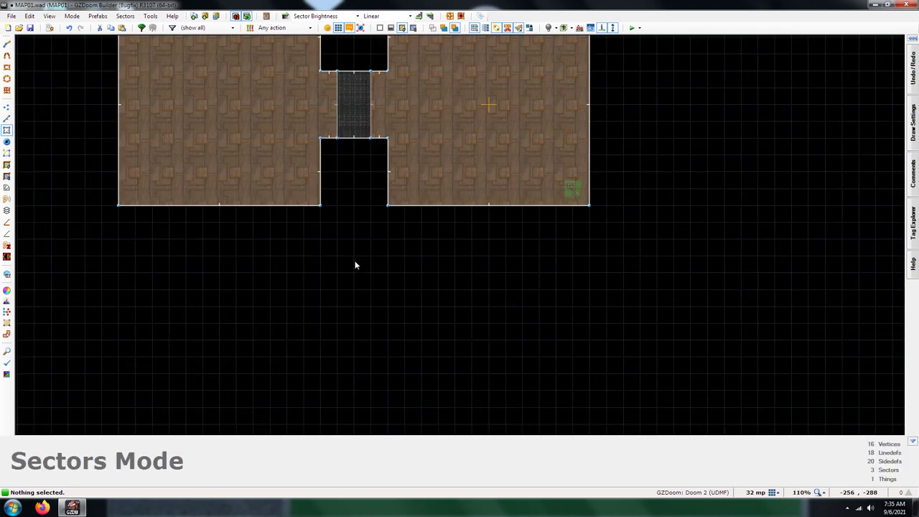
{"action": "scroll", "coordinate": [367, 214], "scroll_direction": "down", "scroll_amount": 1}
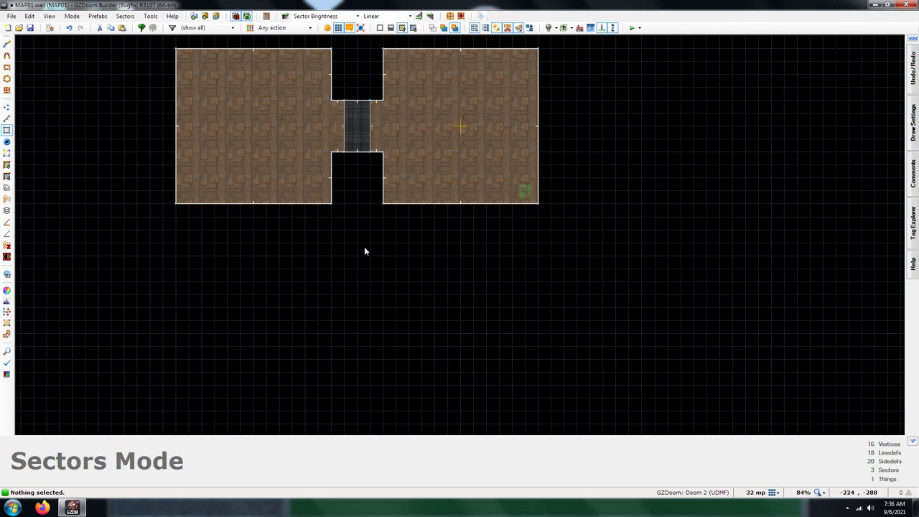
Place a Polyobject Start Spot with angle 1 at -256, -64 on the DOORTRAK sector's south edge, and clear the selection.
{"action": "key", "text": "t"}
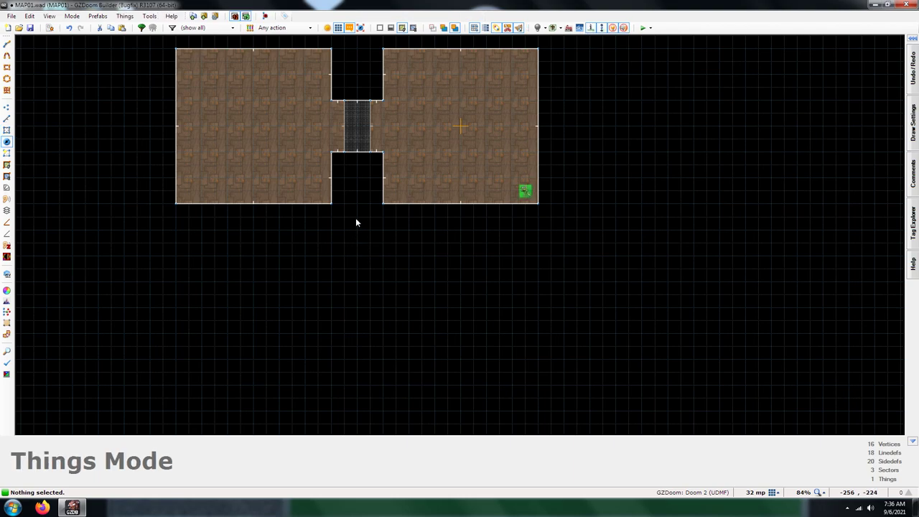
{"action": "scroll", "coordinate": [357, 160], "scroll_direction": "up", "scroll_amount": 6}
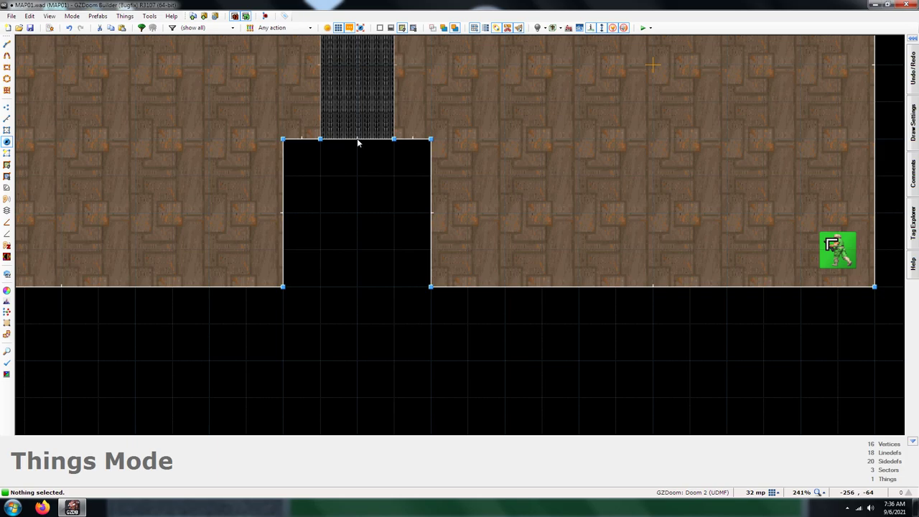
{"action": "right_click", "coordinate": [357, 142]}
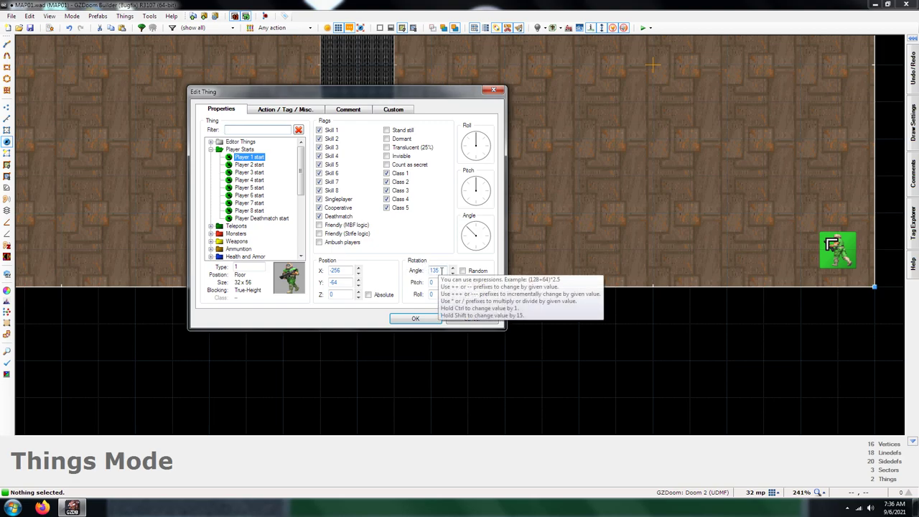
{"action": "double_click", "coordinate": [442, 270]}
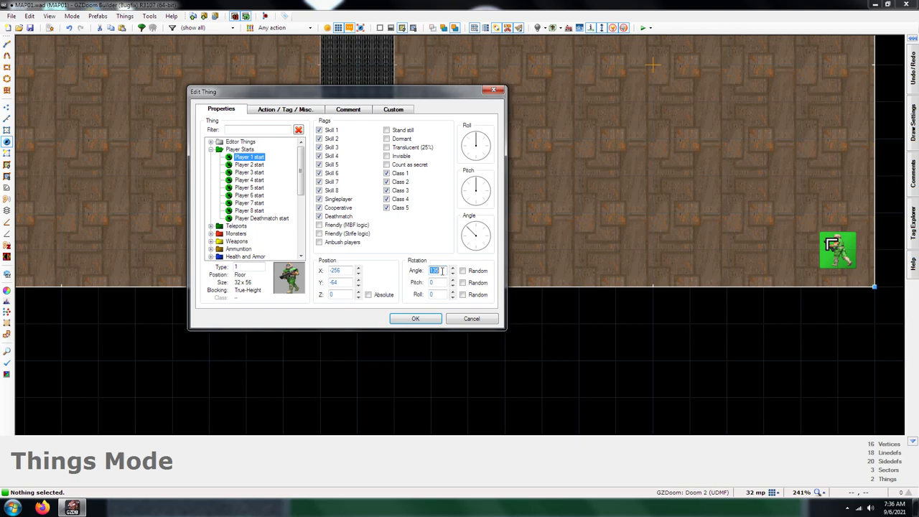
{"action": "type", "text": "1"}
{"action": "left_click", "coordinate": [211, 150]}
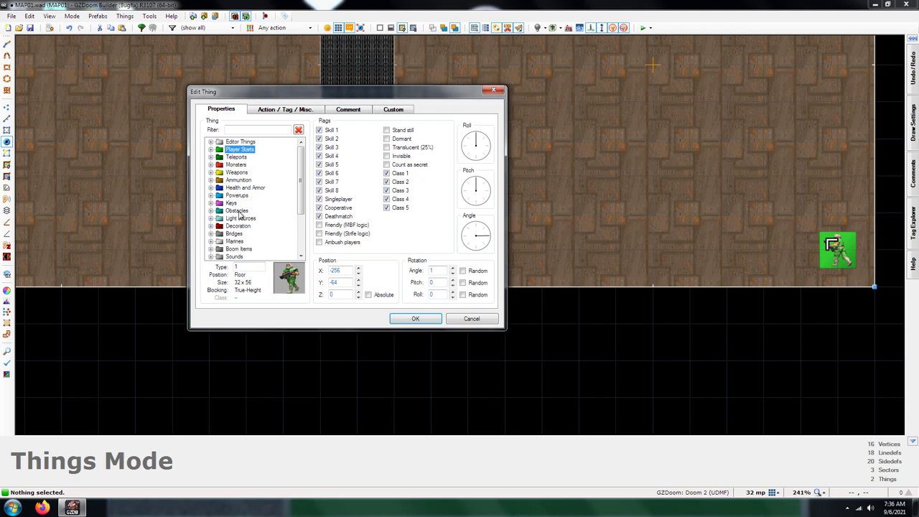
{"action": "scroll", "coordinate": [303, 201], "scroll_direction": "down", "scroll_amount": 3}
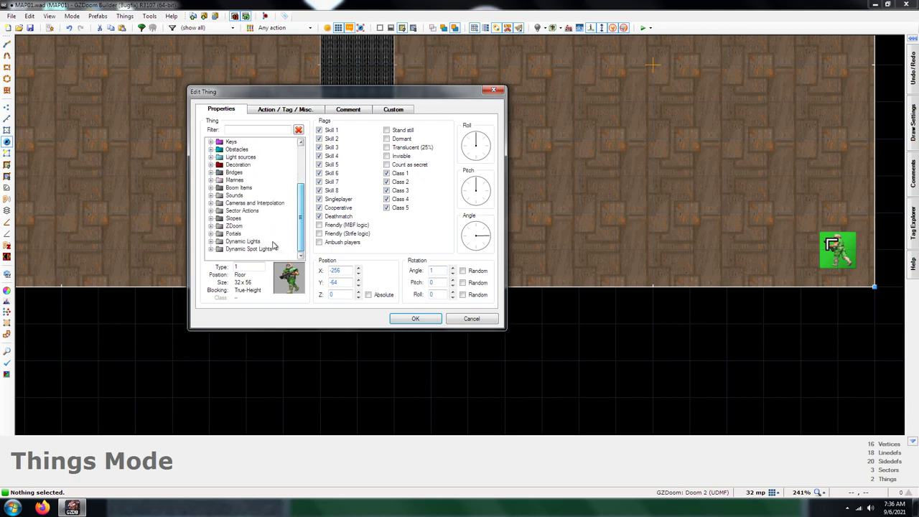
{"action": "left_click", "coordinate": [212, 226]}
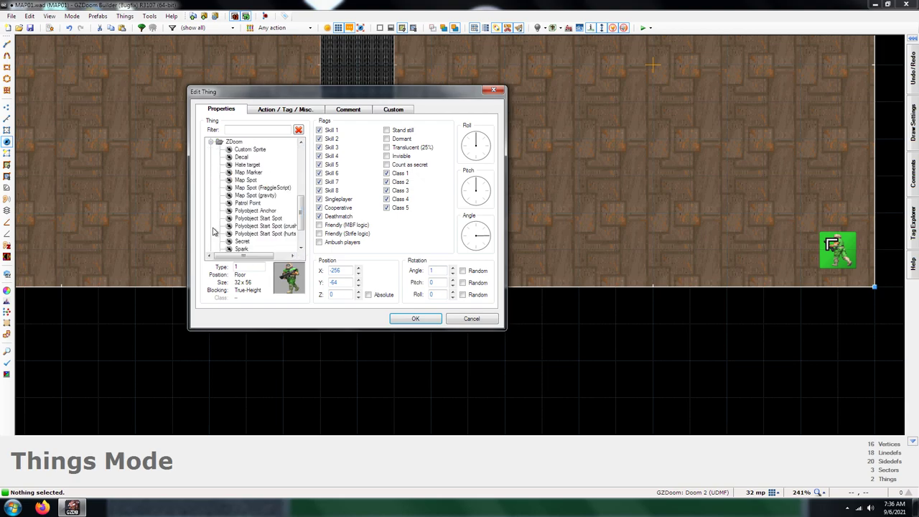
{"action": "left_click", "coordinate": [255, 218]}
{"action": "left_click", "coordinate": [415, 318]}
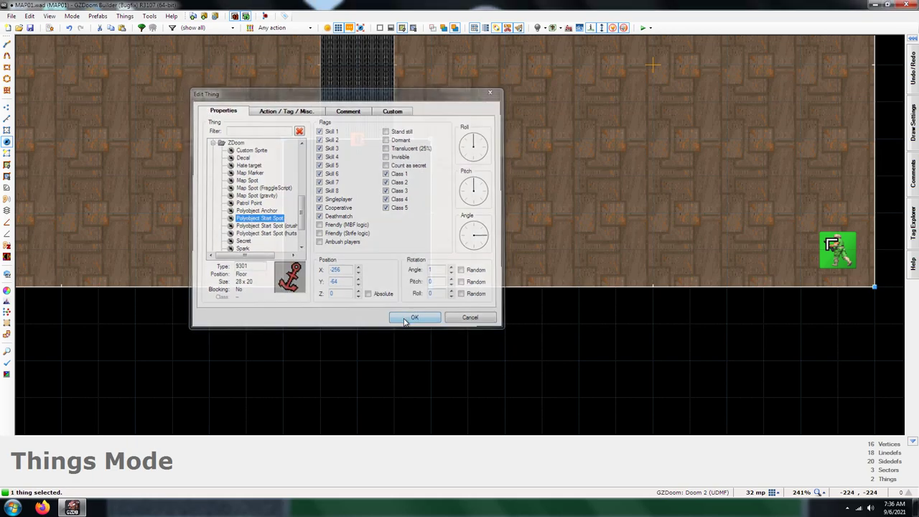
{"action": "scroll", "coordinate": [349, 154], "scroll_direction": "down", "scroll_amount": 8}
{"action": "scroll", "coordinate": [354, 143], "scroll_direction": "up", "scroll_amount": 5}
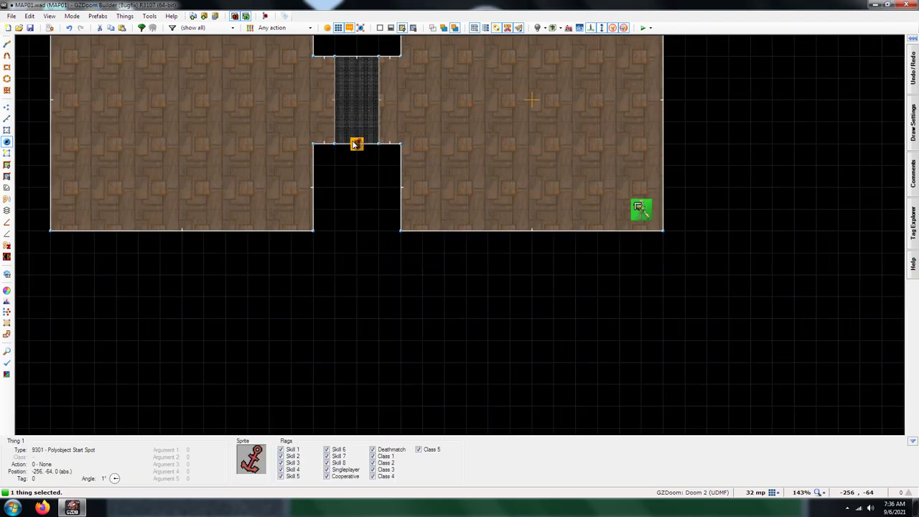
{"action": "left_click", "coordinate": [363, 208]}
Draw a separate 128 by 256 rectangular sector in the empty space south of the corridor.
{"action": "scroll", "coordinate": [367, 229], "scroll_direction": "down", "scroll_amount": 2}
{"action": "scroll", "coordinate": [371, 285], "scroll_direction": "up", "scroll_amount": 1}
{"action": "scroll", "coordinate": [370, 278], "scroll_direction": "down", "scroll_amount": 1}
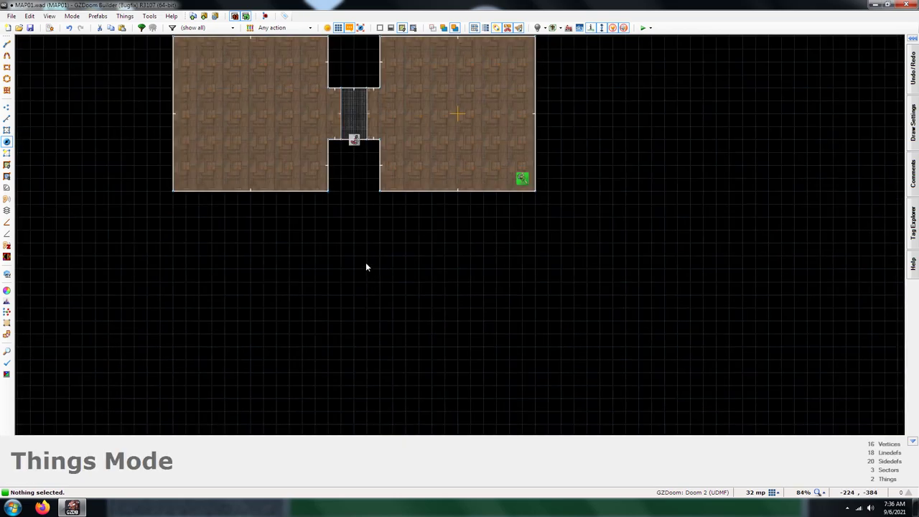
{"action": "key", "text": "d"}
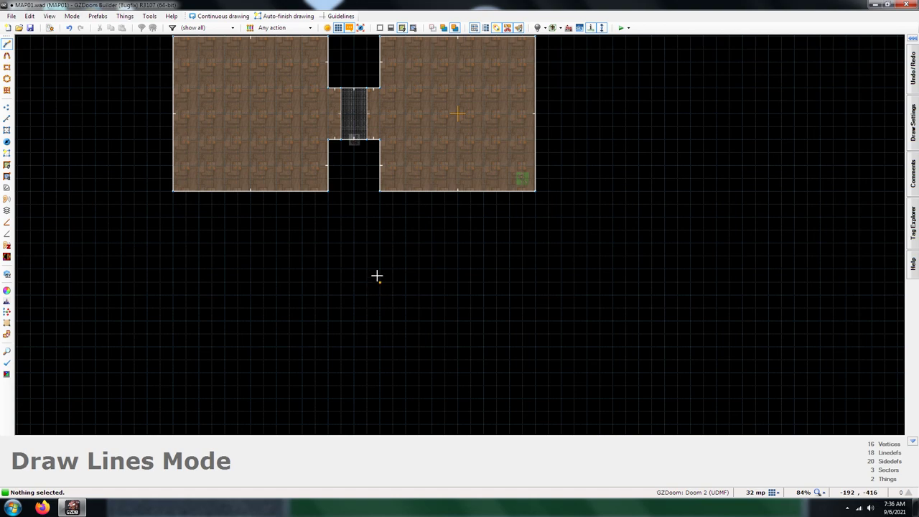
{"action": "left_click", "coordinate": [379, 269]}
{"action": "left_click", "coordinate": [328, 268]}
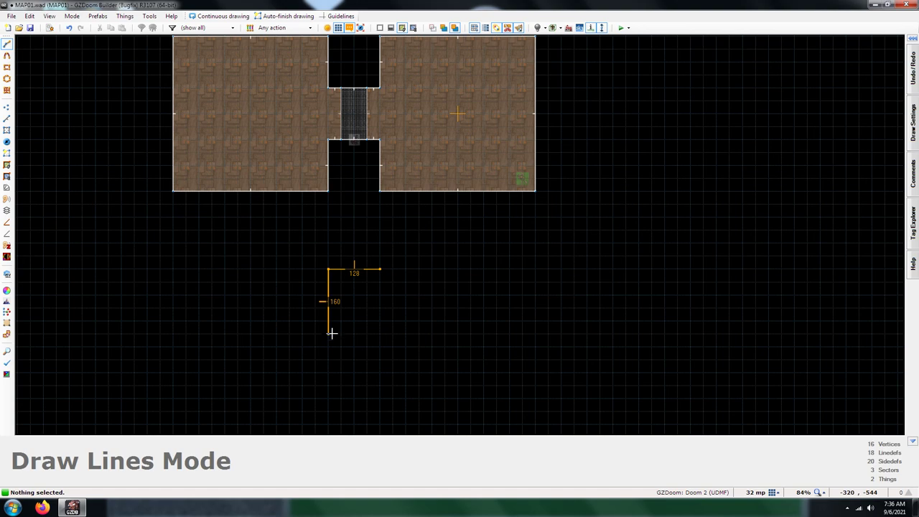
{"action": "left_click", "coordinate": [328, 371]}
{"action": "left_click", "coordinate": [379, 371]}
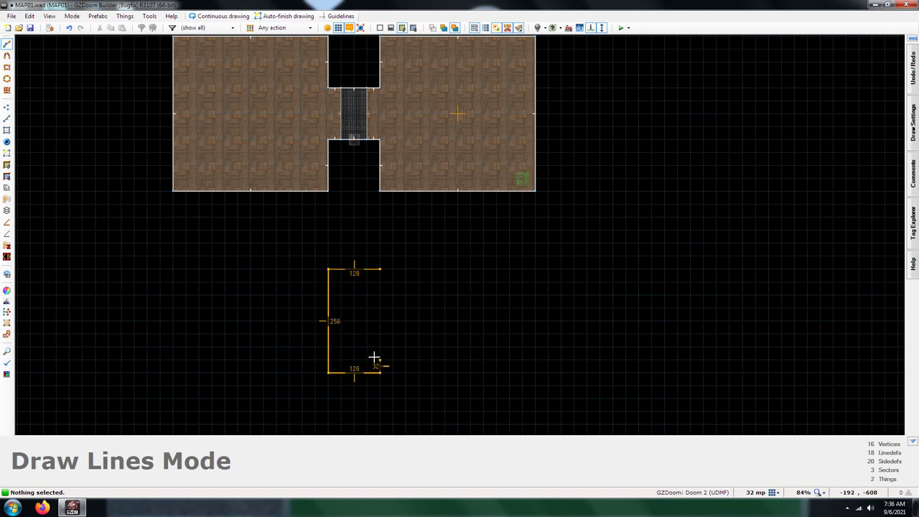
{"action": "left_click", "coordinate": [379, 269]}
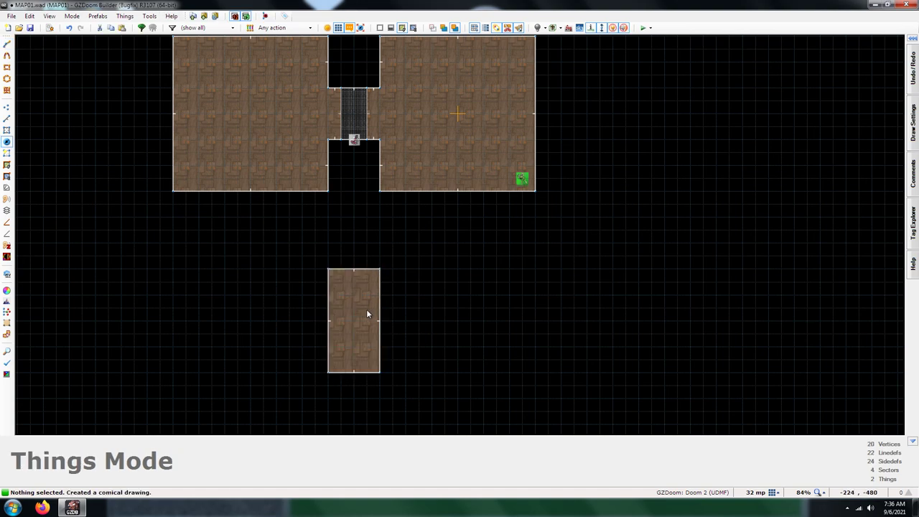
Draw a 64 by 128 rectangle centred inside the separate southern sector and delete the inner sector to leave a void.
{"action": "key", "text": "d"}
{"action": "scroll", "coordinate": [366, 308], "scroll_direction": "up", "scroll_amount": 3}
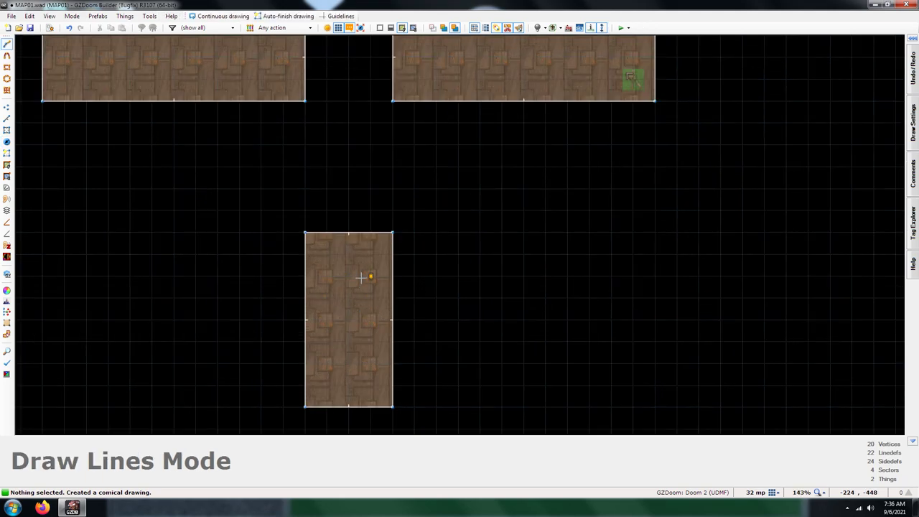
{"action": "left_click", "coordinate": [368, 277]}
{"action": "left_click", "coordinate": [327, 276]}
{"action": "left_click", "coordinate": [327, 364]}
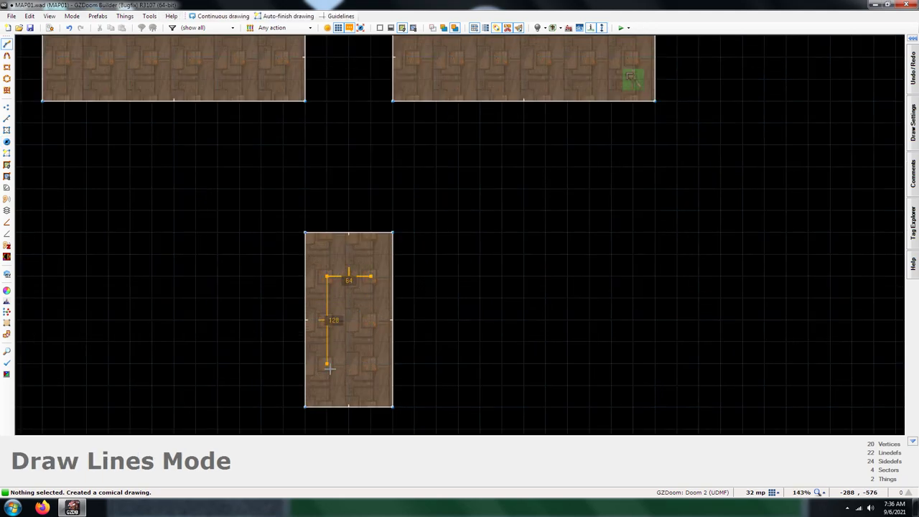
{"action": "left_click", "coordinate": [370, 364]}
{"action": "left_click", "coordinate": [370, 277]}
{"action": "key", "text": "s"}
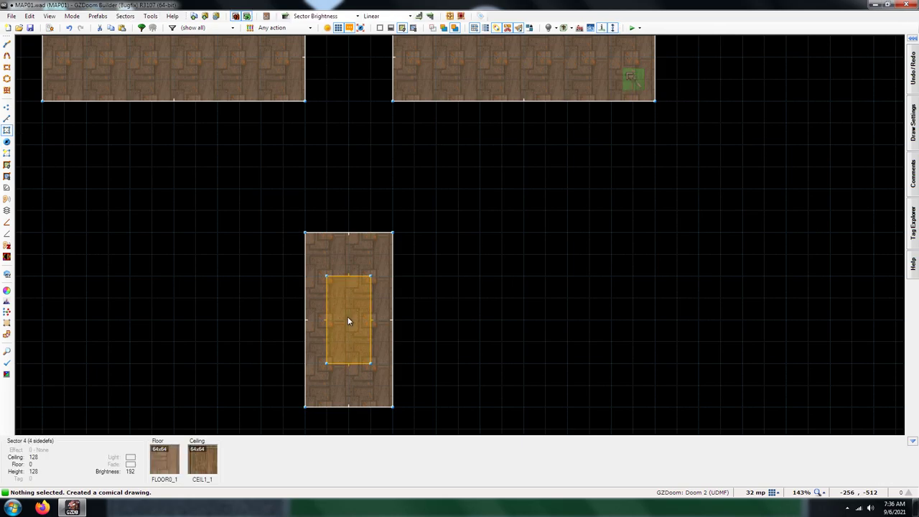
{"action": "key", "text": "Delete"}
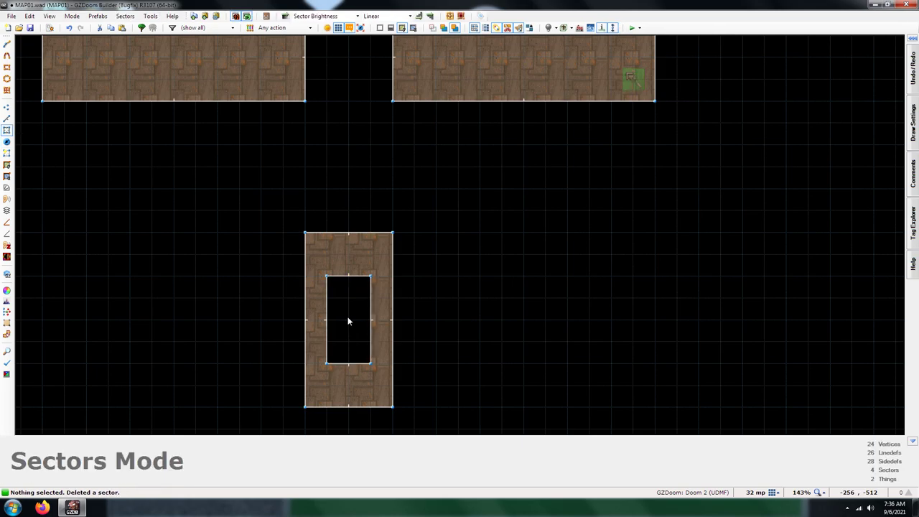
Set the front middle texture of the inner void's two long side linedefs to BIGDOOR2.
{"action": "key", "text": "l"}
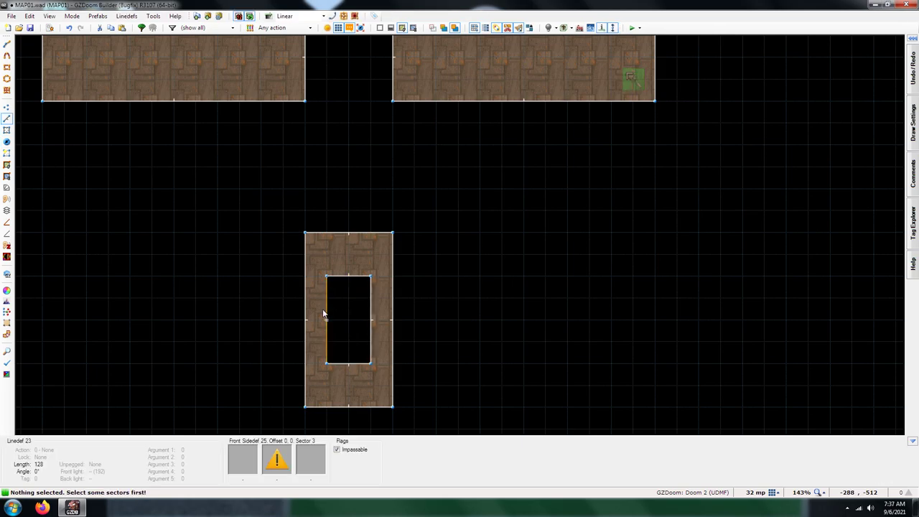
{"action": "left_click", "coordinate": [325, 315]}
{"action": "left_click", "coordinate": [367, 316]}
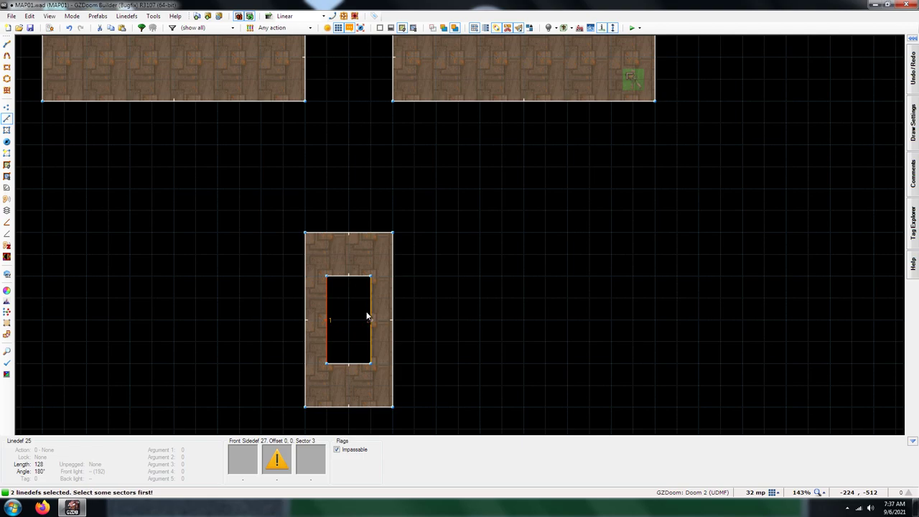
{"action": "right_click", "coordinate": [366, 316]}
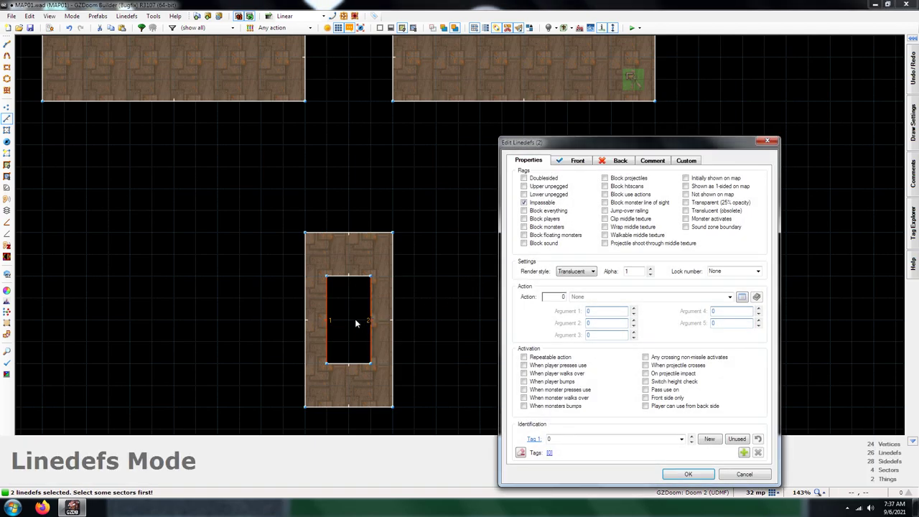
{"action": "left_click", "coordinate": [578, 161]}
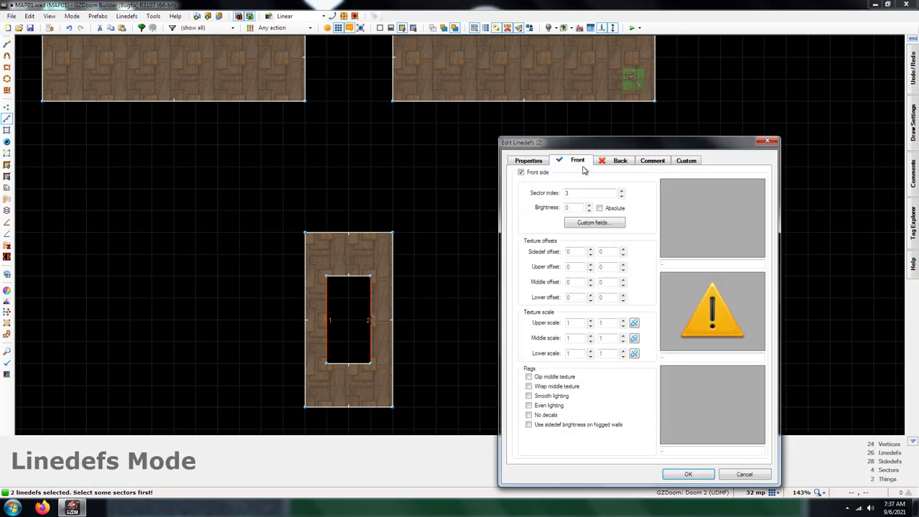
{"action": "left_click", "coordinate": [674, 307]}
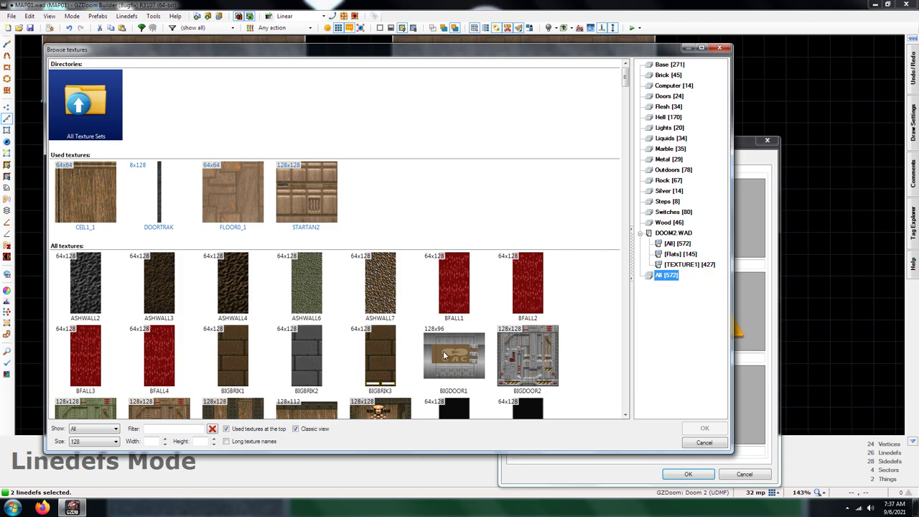
{"action": "left_click", "coordinate": [528, 361]}
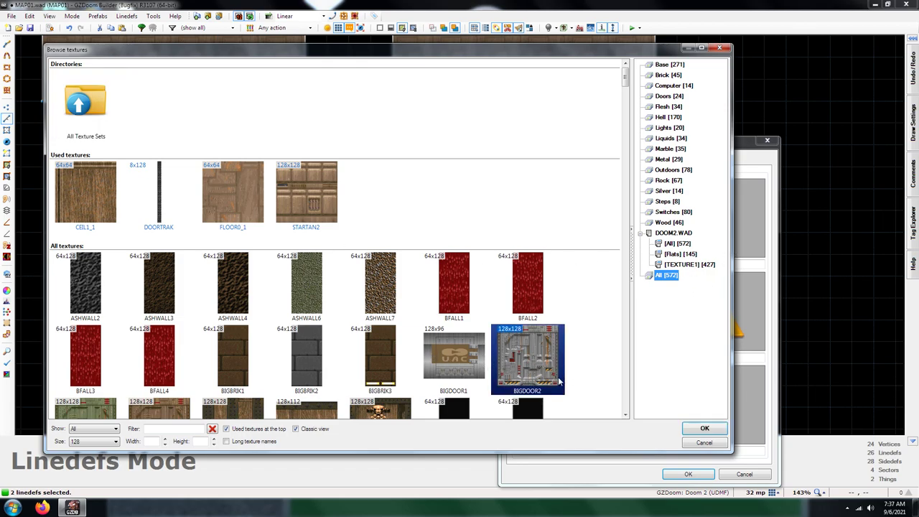
{"action": "left_click", "coordinate": [704, 428]}
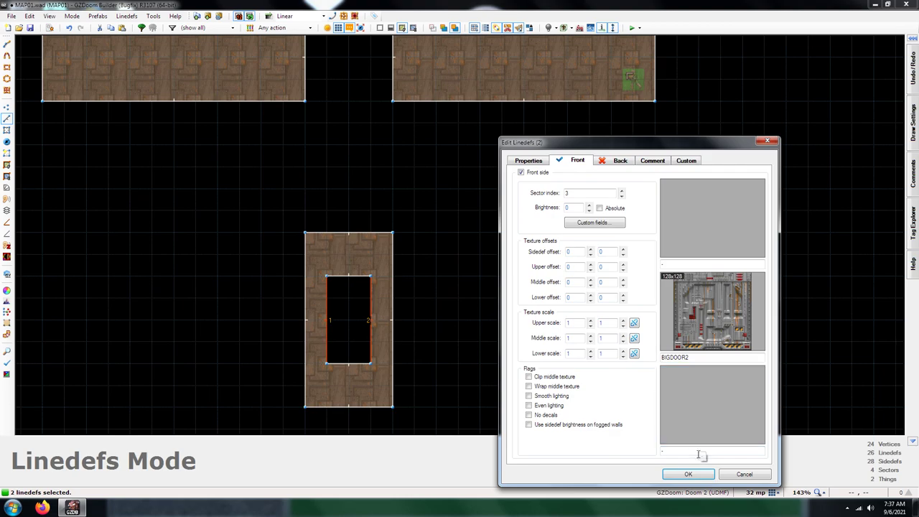
{"action": "left_click", "coordinate": [687, 474]}
Set the front middle texture of the void's north and south linedefs to DOORTRAK, and clear the selection.
{"action": "left_click", "coordinate": [352, 364]}
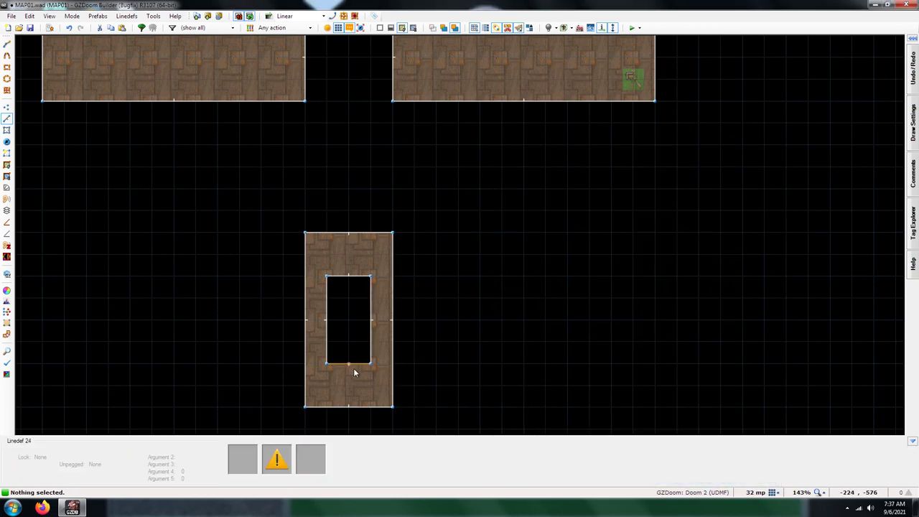
{"action": "left_click", "coordinate": [348, 277]}
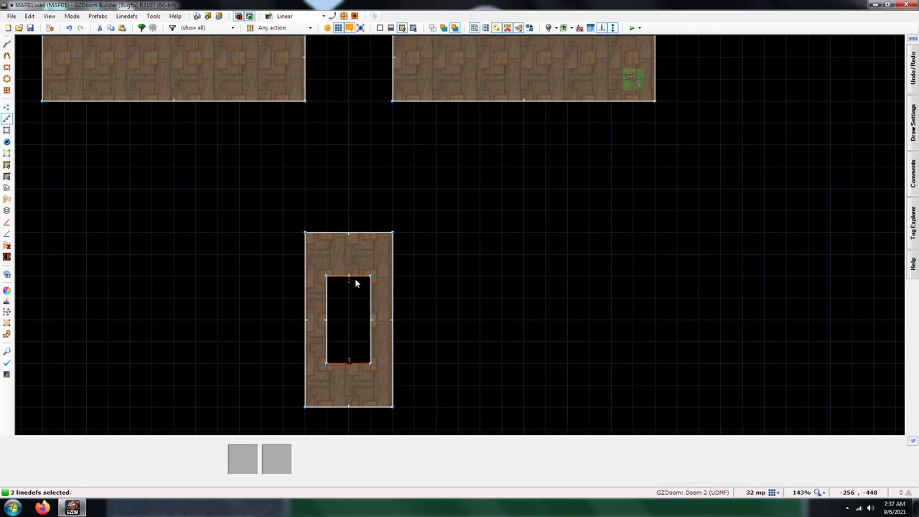
{"action": "right_click", "coordinate": [354, 277]}
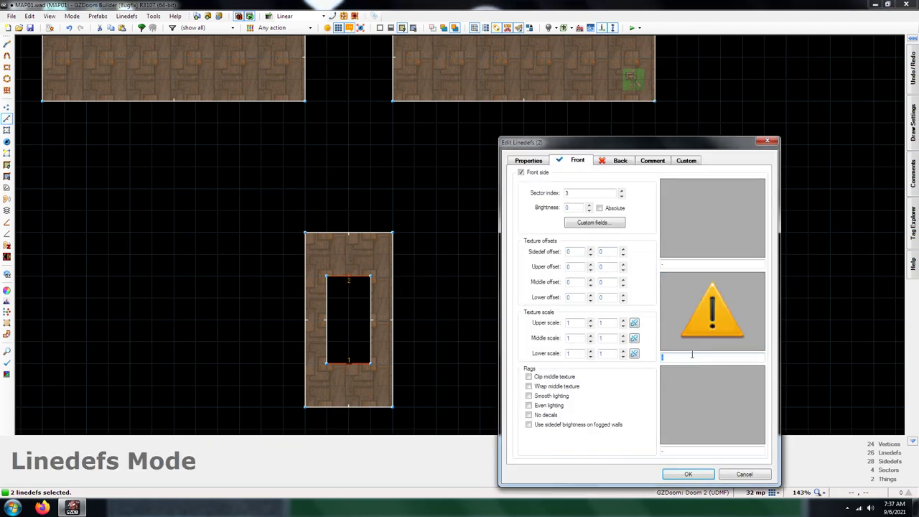
{"action": "type", "text": "DOORTRAK"}
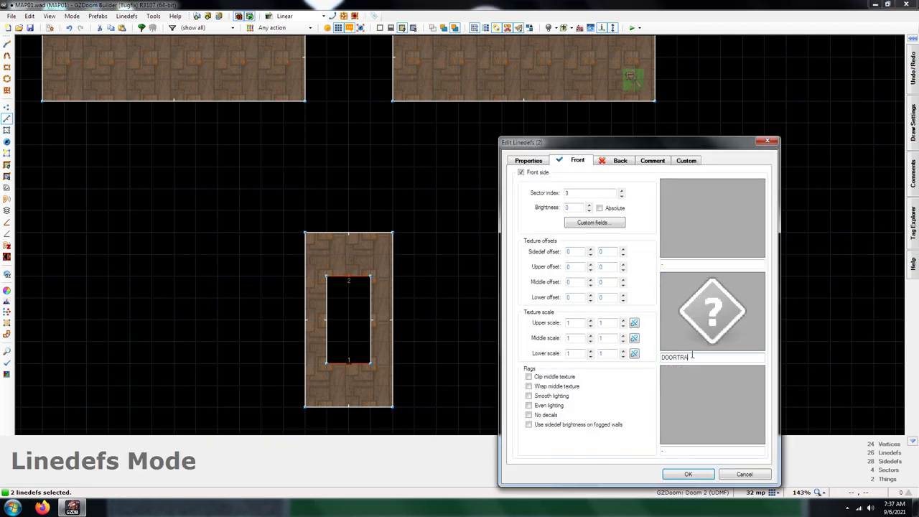
{"action": "left_click", "coordinate": [687, 474]}
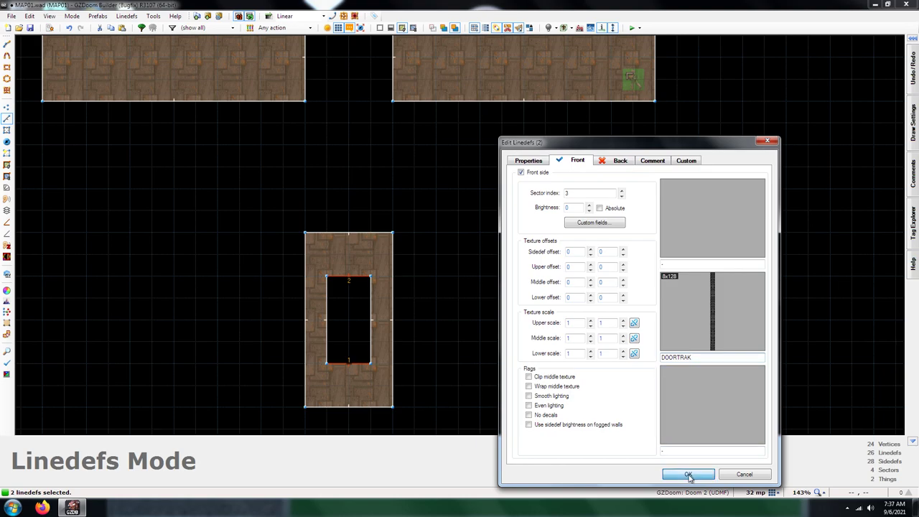
{"action": "left_click", "coordinate": [284, 290]}
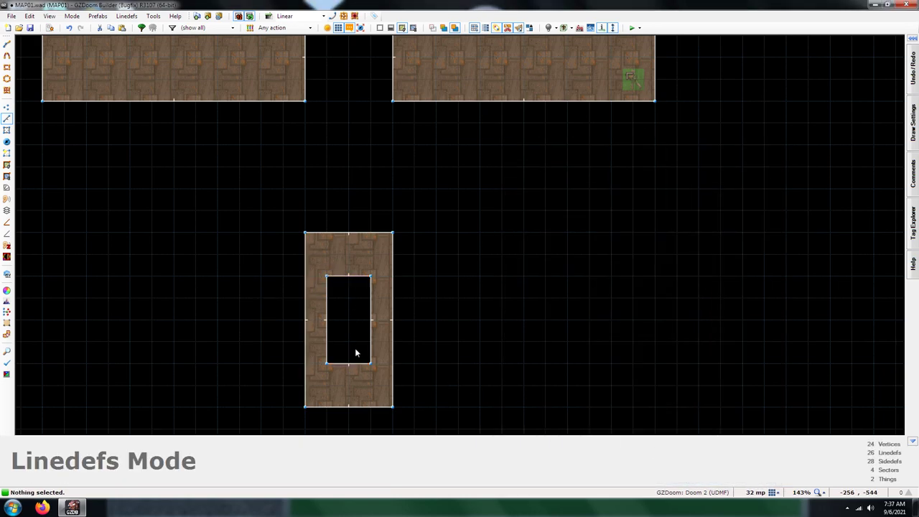
Inspect the textured door block in the southern sector in the 3D view, and return to the 2D map.
{"action": "scroll", "coordinate": [349, 367], "scroll_direction": "down", "scroll_amount": 5}
{"action": "scroll", "coordinate": [356, 332], "scroll_direction": "up", "scroll_amount": 3}
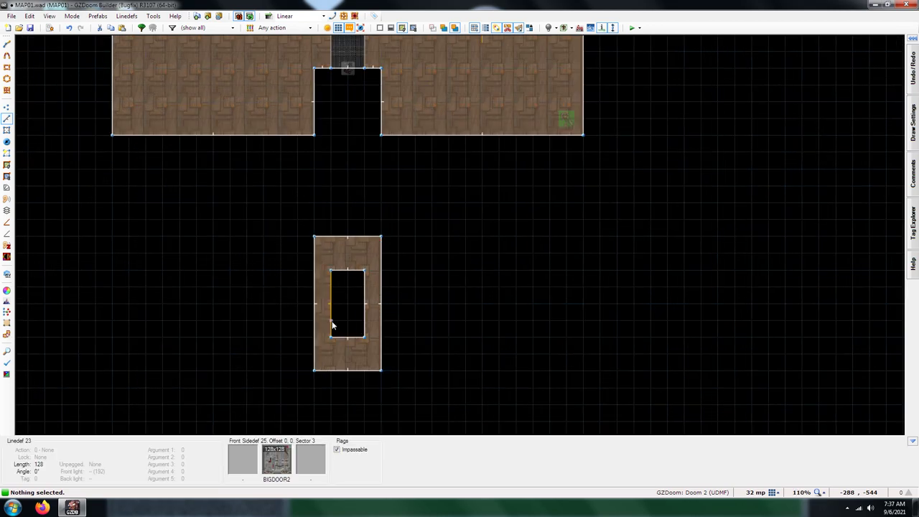
{"action": "scroll", "coordinate": [335, 308], "scroll_direction": "down", "scroll_amount": 1}
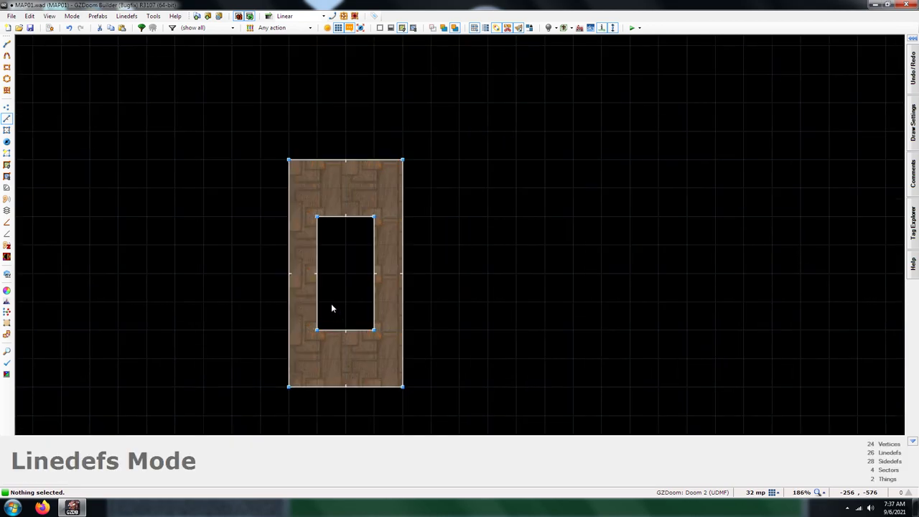
{"action": "key", "text": "w"}
{"action": "key", "text": "d"}
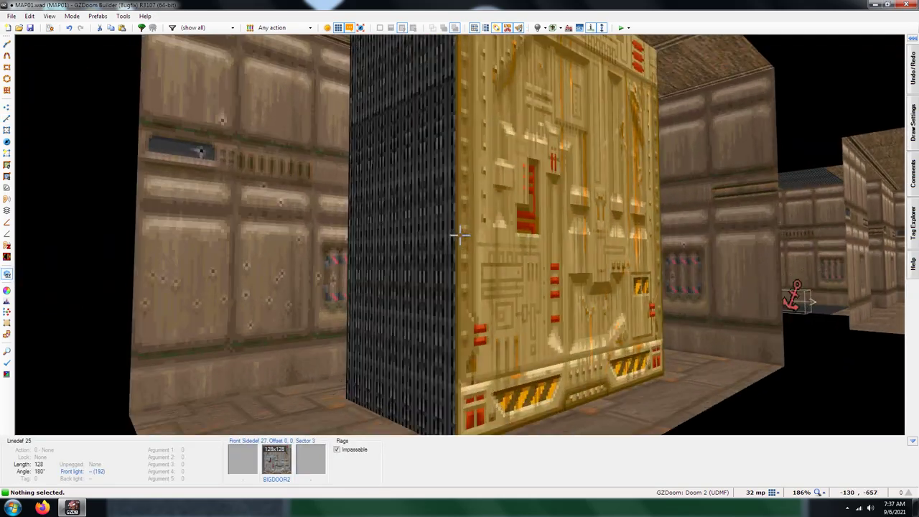
{"action": "key", "text": "w"}
{"action": "key", "text": "s"}
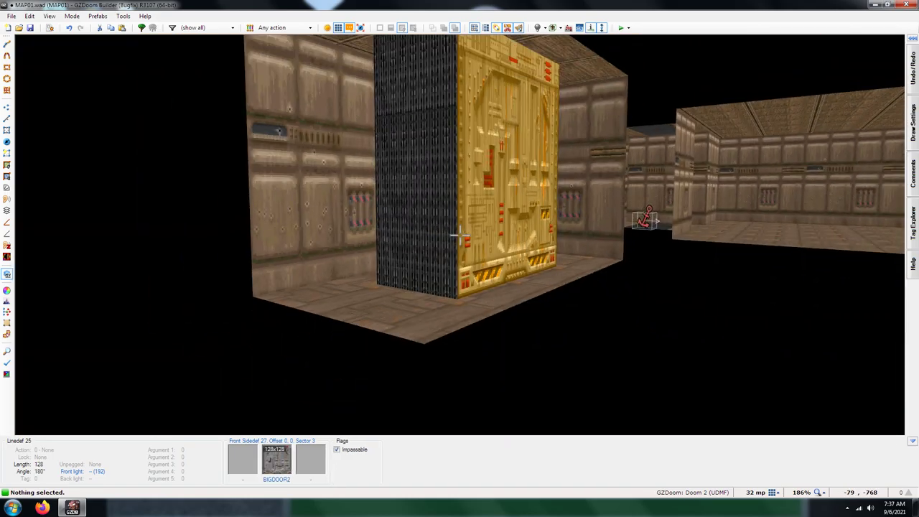
{"action": "key", "text": "q"}
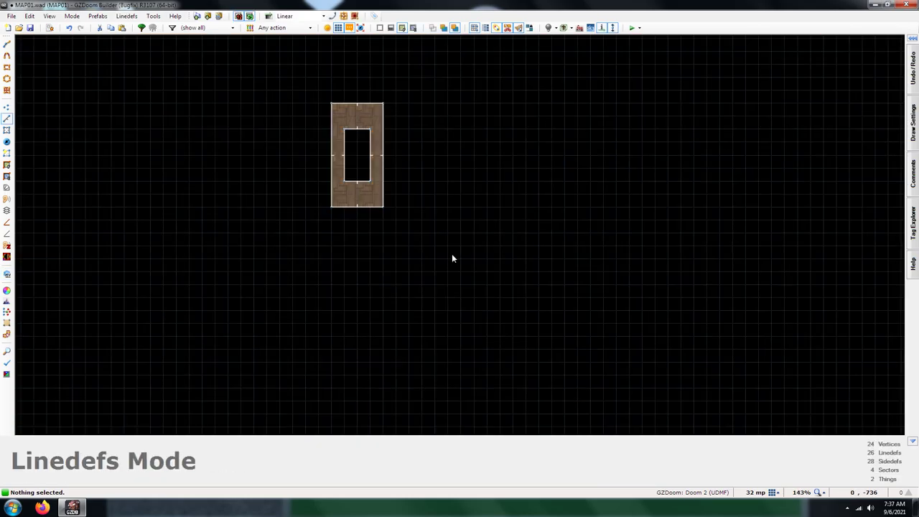
Place a Polyobject Anchor with angle 1 at -256, -576 on the void's south edge, and clear the selection.
{"action": "key", "text": "t"}
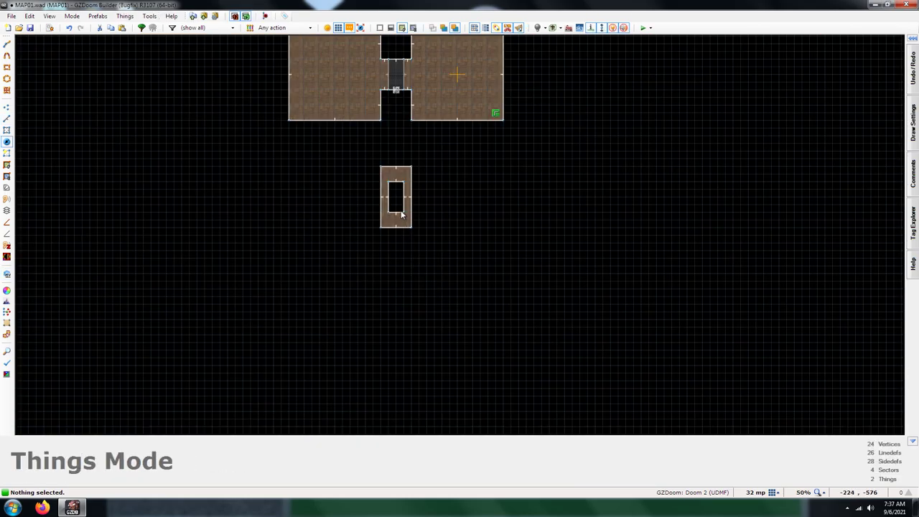
{"action": "scroll", "coordinate": [399, 214], "scroll_direction": "up", "scroll_amount": 8}
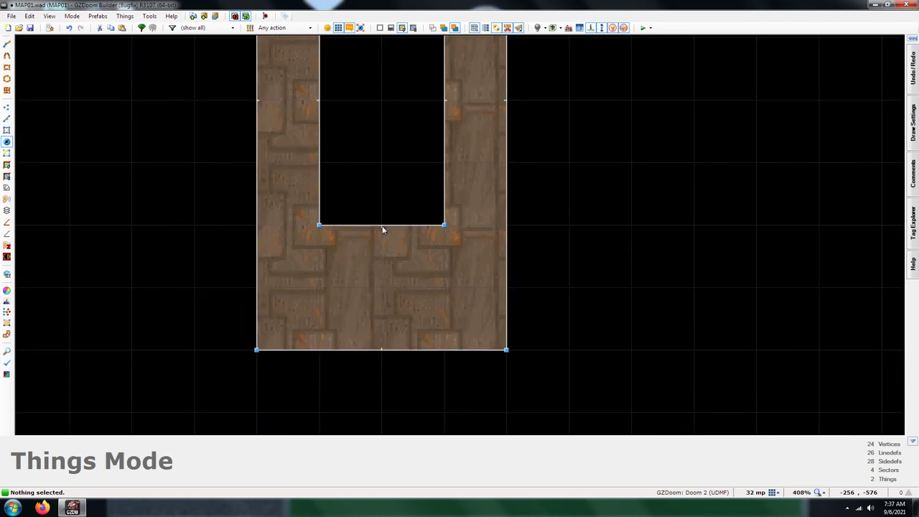
{"action": "key", "text": "Insert"}
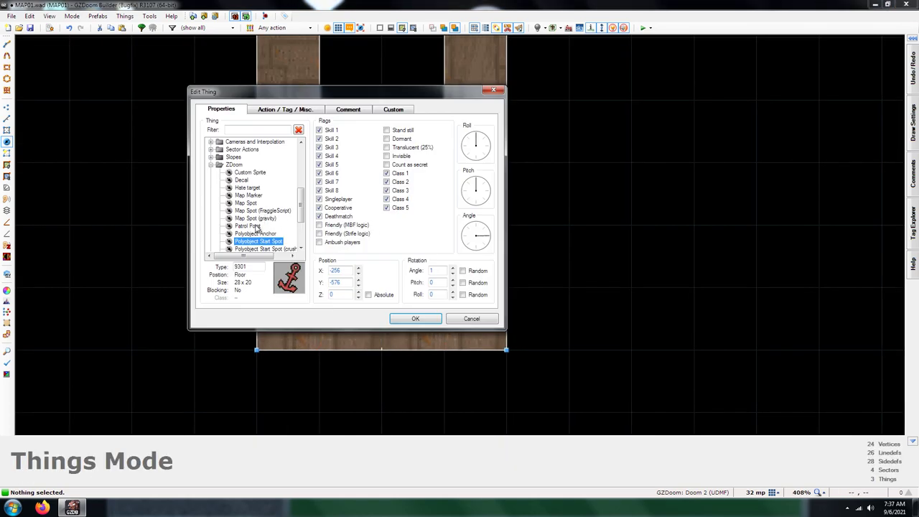
{"action": "left_click", "coordinate": [263, 234]}
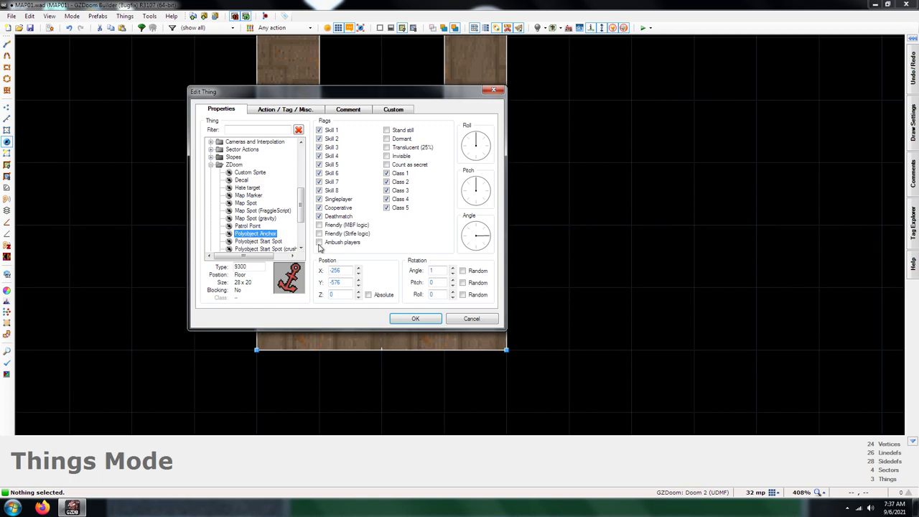
{"action": "left_click", "coordinate": [416, 319]}
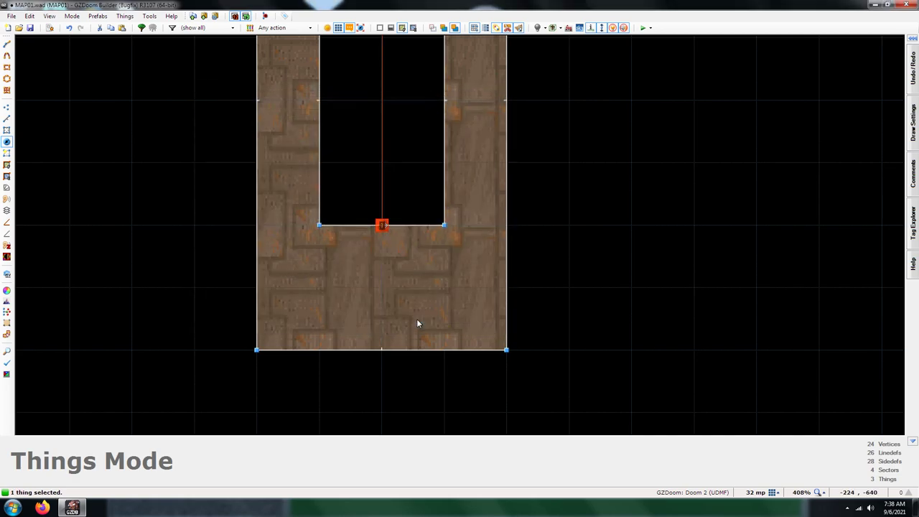
{"action": "scroll", "coordinate": [399, 293], "scroll_direction": "down", "scroll_amount": 6}
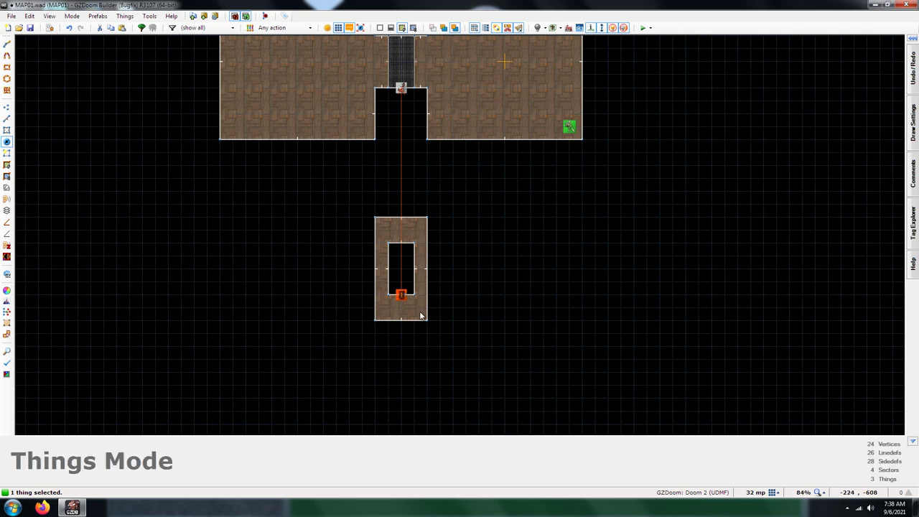
{"action": "scroll", "coordinate": [397, 296], "scroll_direction": "up", "scroll_amount": 4}
{"action": "scroll", "coordinate": [396, 294], "scroll_direction": "down", "scroll_amount": 4}
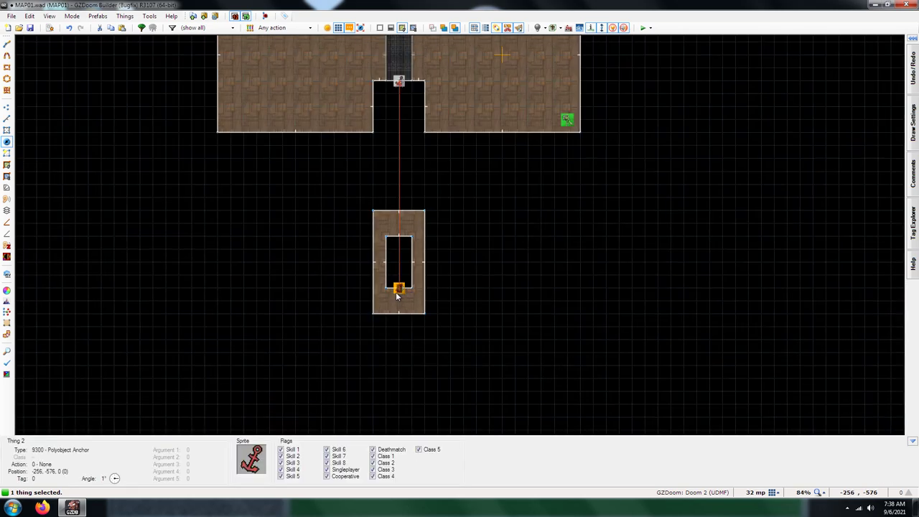
{"action": "left_click", "coordinate": [398, 290]}
Assign action 1, Polyobject Start Line, to the void's north linedef.
{"action": "scroll", "coordinate": [400, 284], "scroll_direction": "up", "scroll_amount": 1}
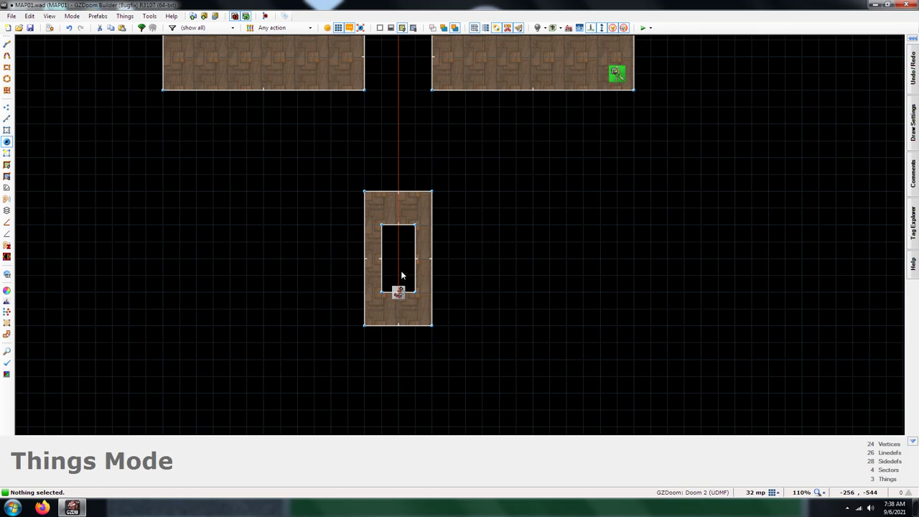
{"action": "scroll", "coordinate": [398, 292], "scroll_direction": "down", "scroll_amount": 1}
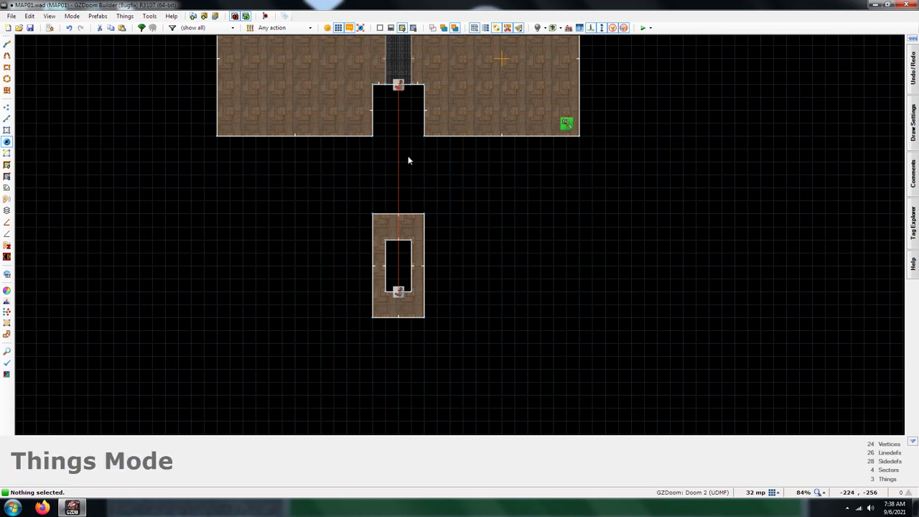
{"action": "key", "text": "l"}
{"action": "scroll", "coordinate": [391, 268], "scroll_direction": "up", "scroll_amount": 3}
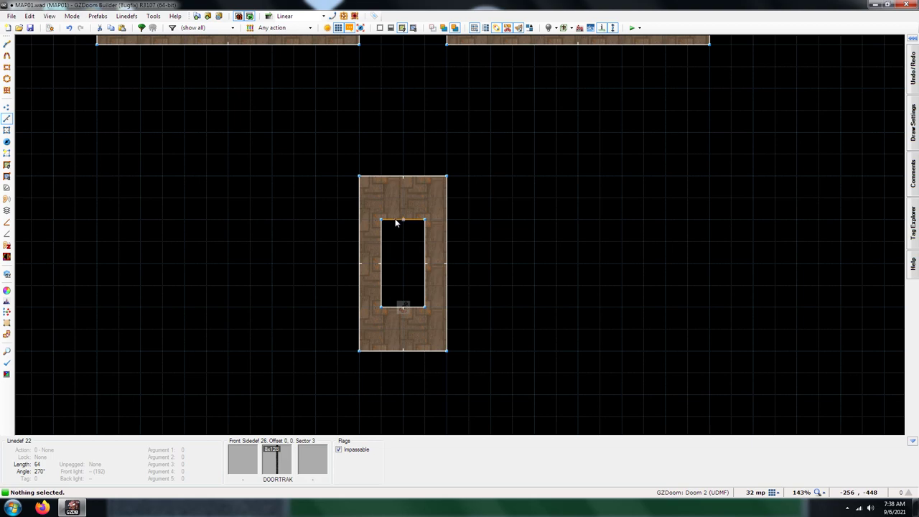
{"action": "right_click", "coordinate": [400, 224]}
{"action": "left_click", "coordinate": [529, 162]}
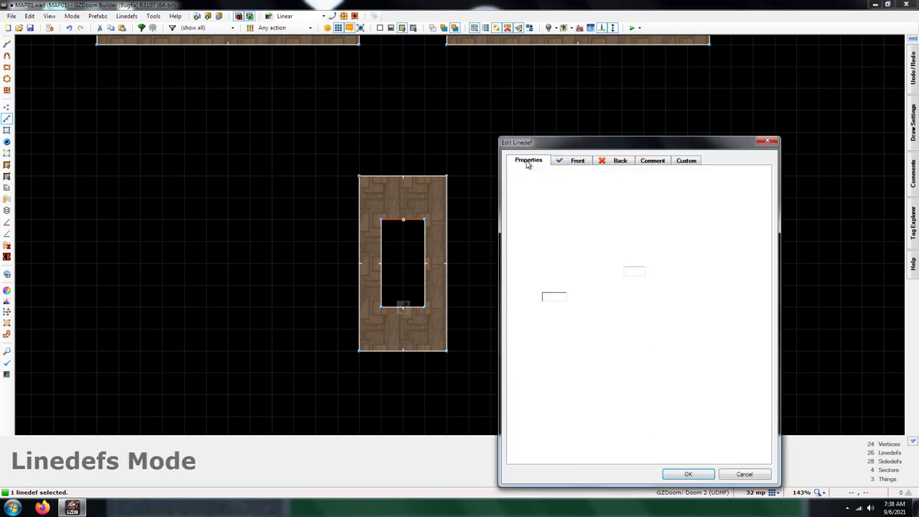
{"action": "left_click", "coordinate": [741, 296]}
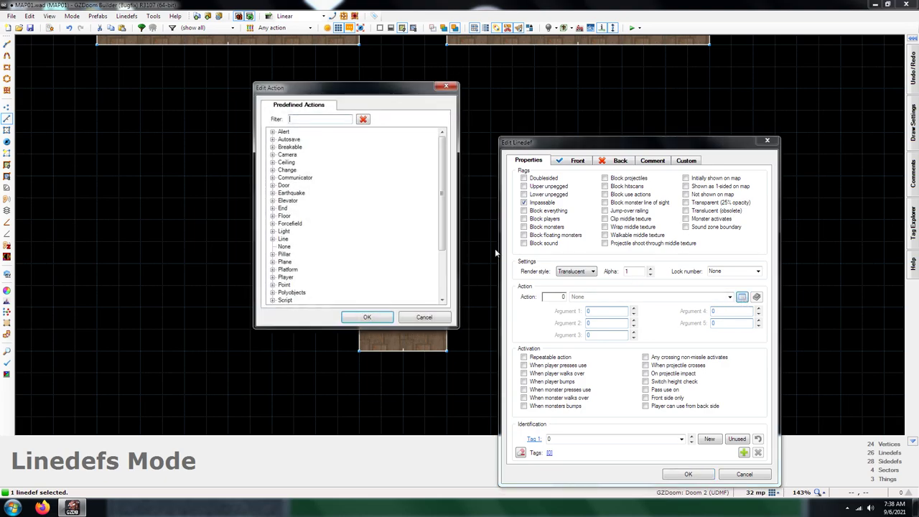
{"action": "scroll", "coordinate": [320, 213], "scroll_direction": "down", "scroll_amount": 1}
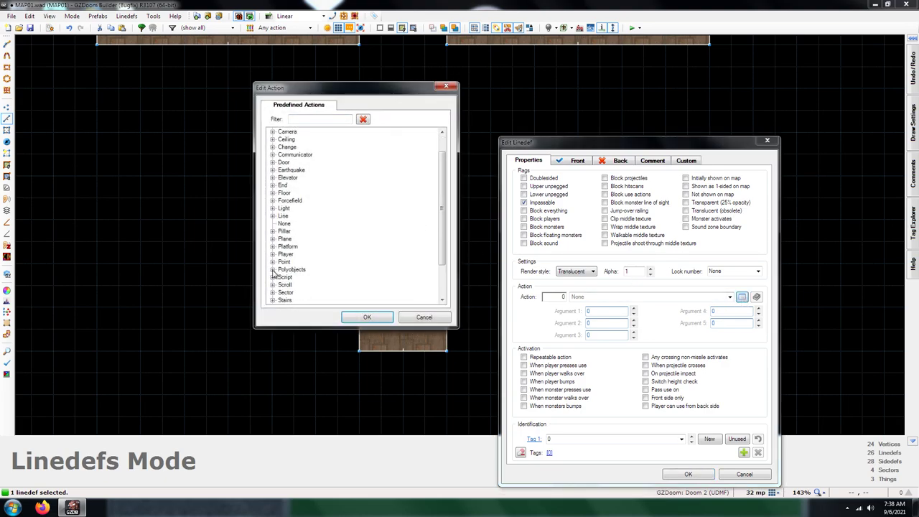
{"action": "left_click", "coordinate": [273, 270]}
{"action": "left_click", "coordinate": [323, 178]}
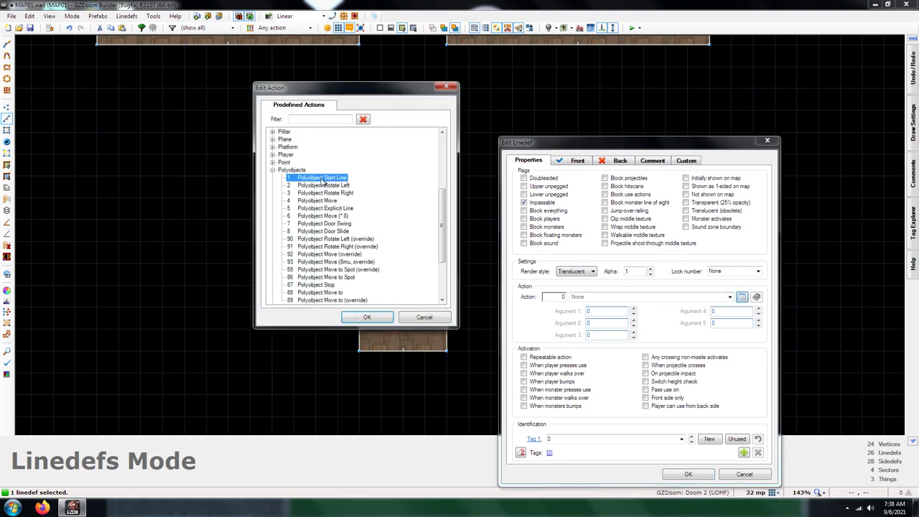
{"action": "left_click", "coordinate": [368, 317]}
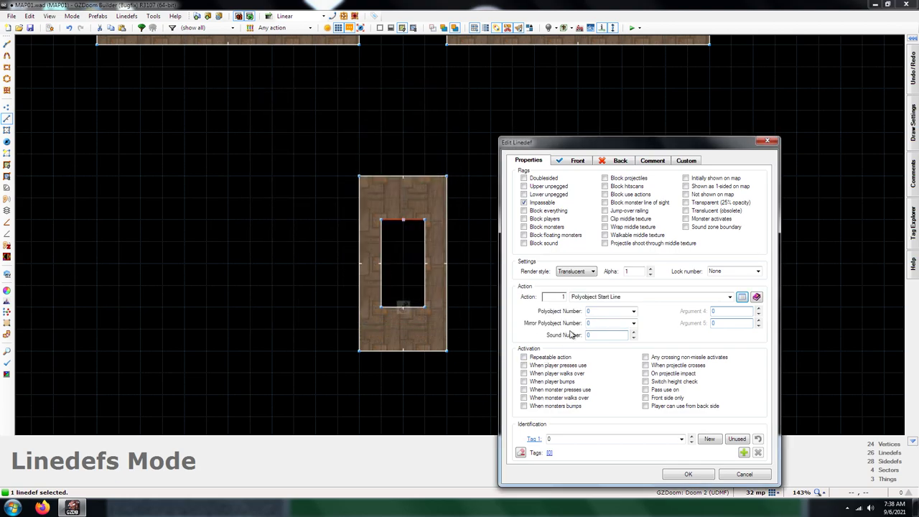
Set the start line's Polyobject Number to 1 and apply the linedef properties.
{"action": "left_click", "coordinate": [589, 313]}
{"action": "type", "text": "1"}
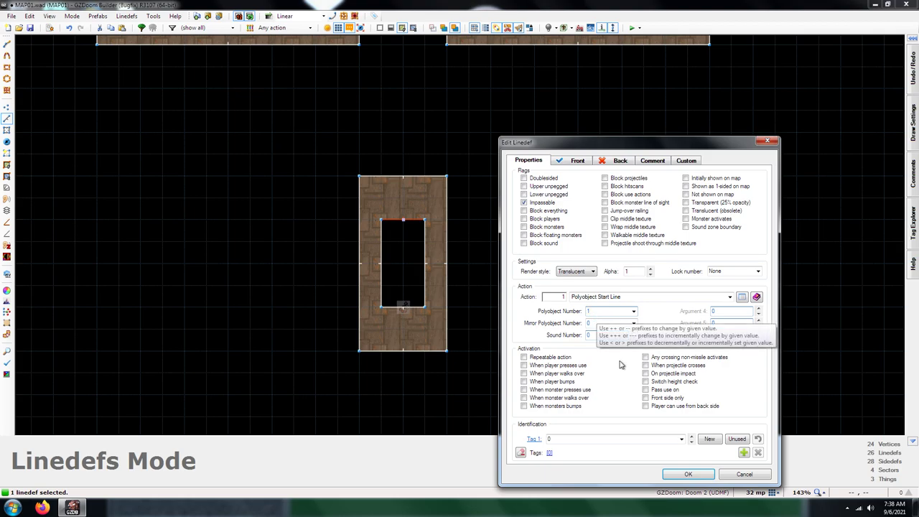
{"action": "left_click", "coordinate": [687, 475]}
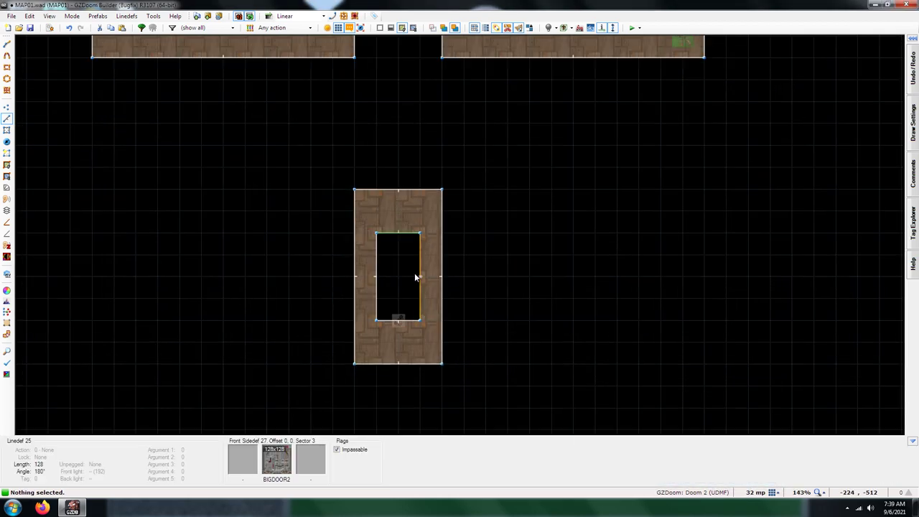
Select the void's east and west linedefs and make their action repeatable and triggered when the player presses use.
{"action": "left_click", "coordinate": [415, 274]}
{"action": "left_click", "coordinate": [384, 274]}
{"action": "right_click", "coordinate": [386, 278]}
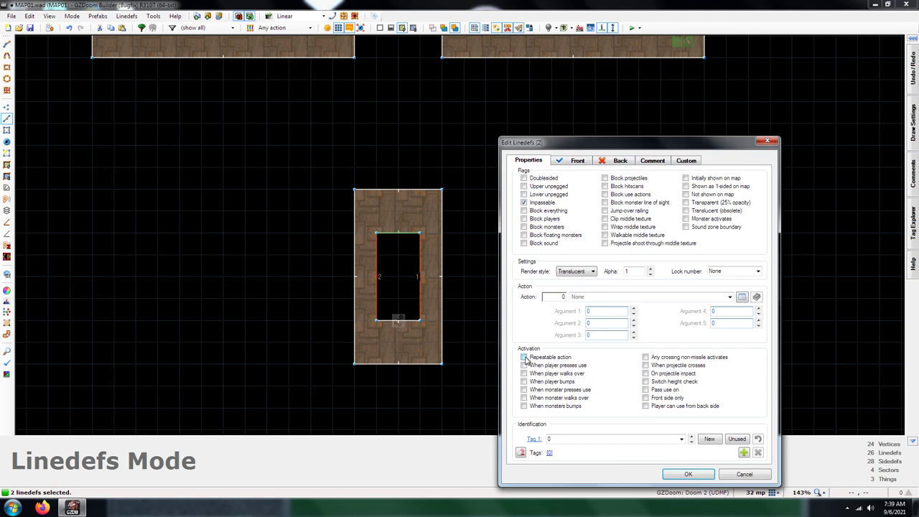
{"action": "left_click", "coordinate": [524, 357]}
Assign action 8, Polyobject Door Slide, to the two selected linedefs.
{"action": "left_click", "coordinate": [742, 298]}
{"action": "scroll", "coordinate": [353, 218], "scroll_direction": "down", "scroll_amount": 3}
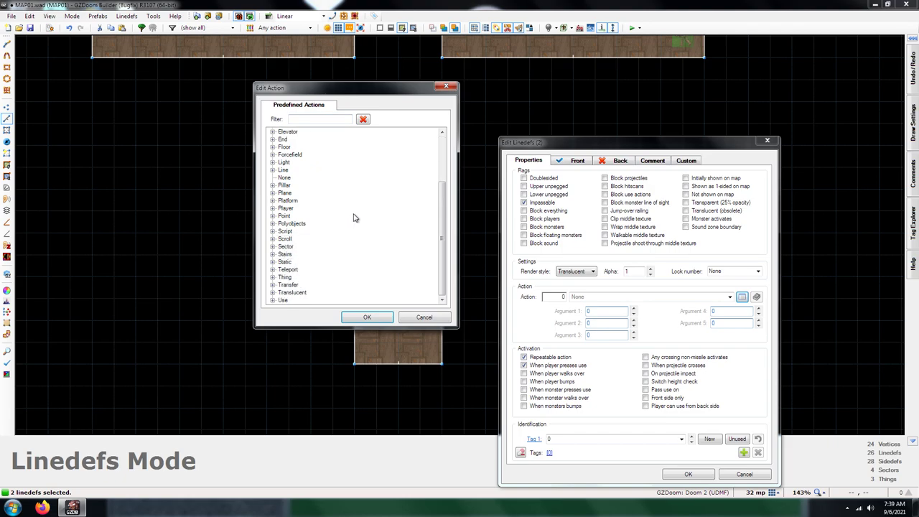
{"action": "left_click", "coordinate": [273, 224]}
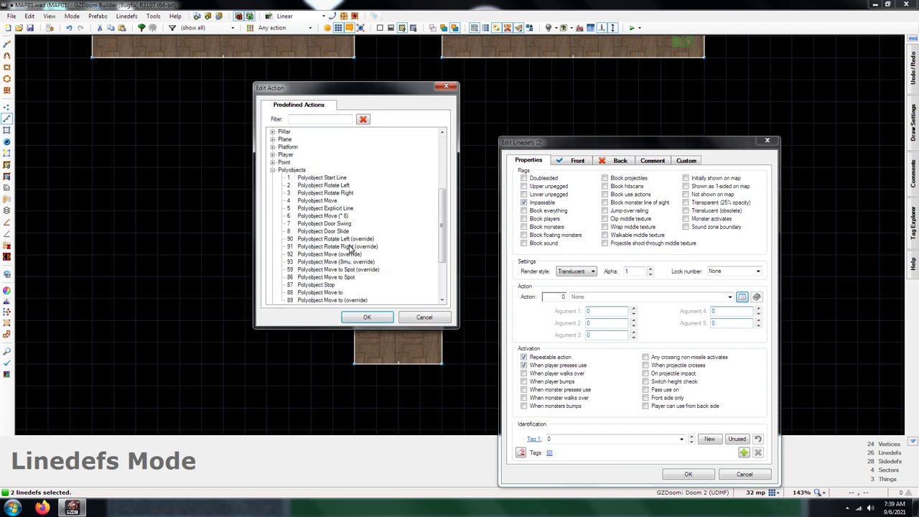
{"action": "left_click", "coordinate": [325, 231]}
{"action": "left_click", "coordinate": [367, 319]}
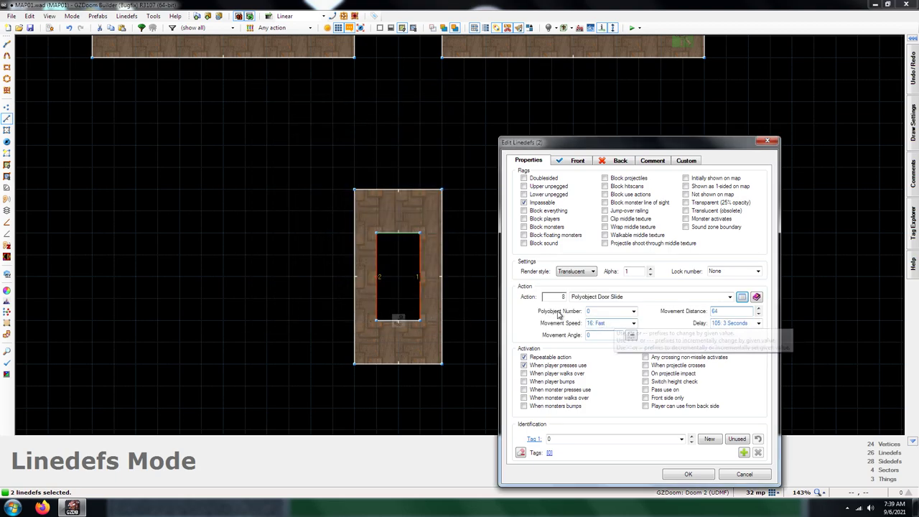
Set the door slide's Polyobject Number to 1 and its Movement Distance to 128.
{"action": "left_click", "coordinate": [612, 310]}
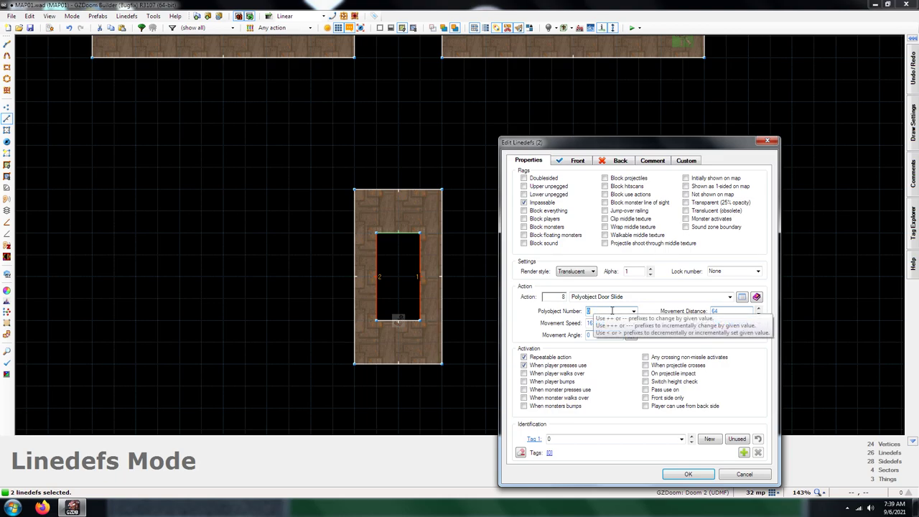
{"action": "type", "text": "1"}
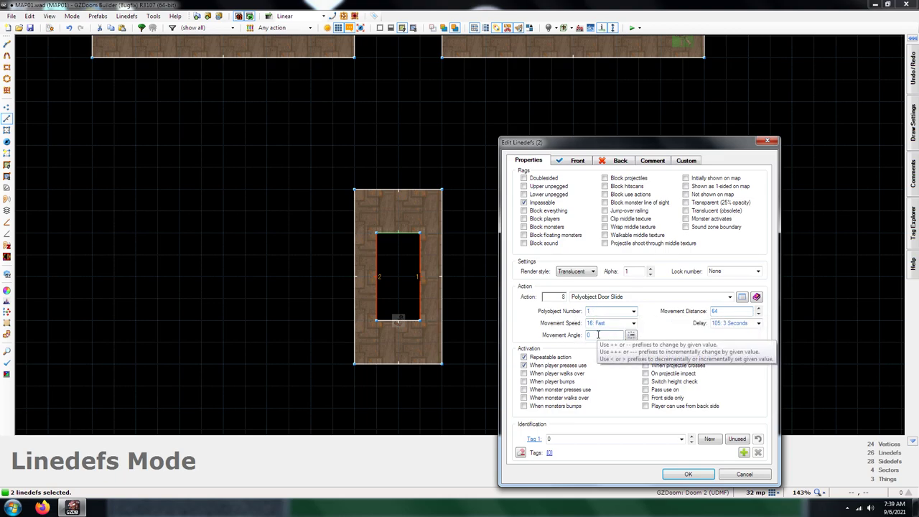
{"action": "left_click", "coordinate": [737, 311]}
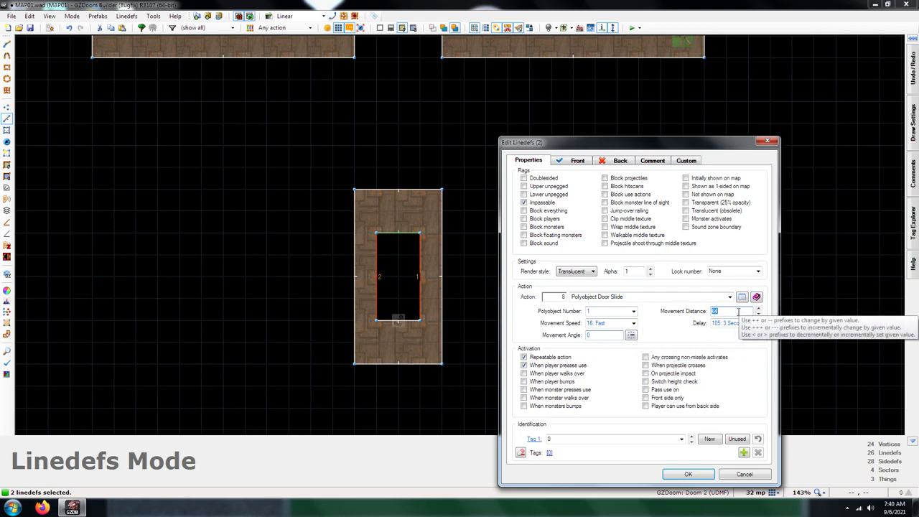
{"action": "type", "text": "128"}
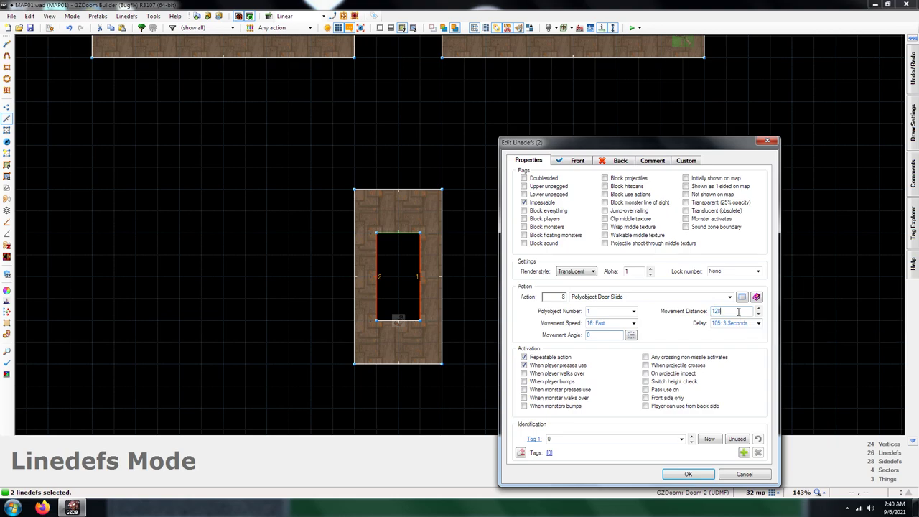
Set the door slide's Movement Angle to 192 (south) and apply the linedef properties.
{"action": "left_click", "coordinate": [600, 335]}
{"action": "left_click", "coordinate": [631, 335]}
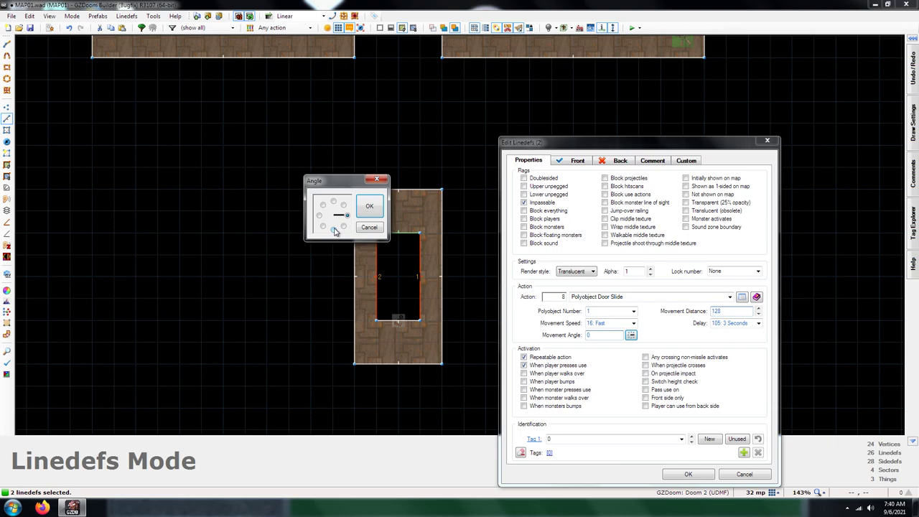
{"action": "left_click", "coordinate": [334, 226]}
{"action": "left_click", "coordinate": [371, 207]}
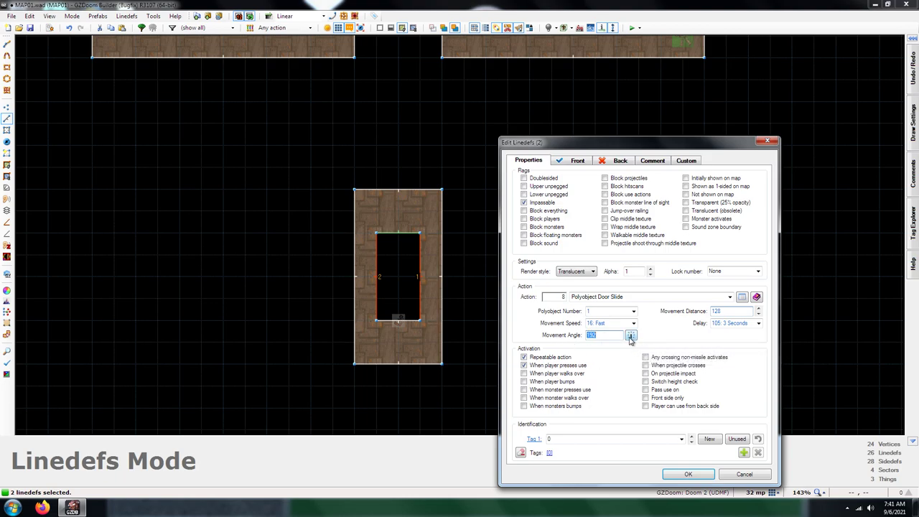
{"action": "left_click", "coordinate": [687, 476]}
{"action": "left_click", "coordinate": [428, 269]}
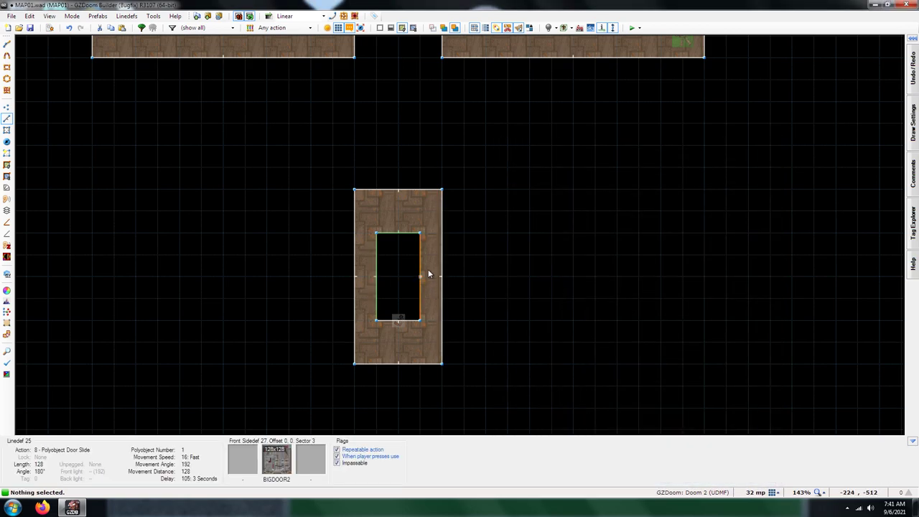
{"action": "scroll", "coordinate": [428, 270], "scroll_direction": "down", "scroll_amount": 5}
{"action": "scroll", "coordinate": [403, 261], "scroll_direction": "up", "scroll_amount": 4}
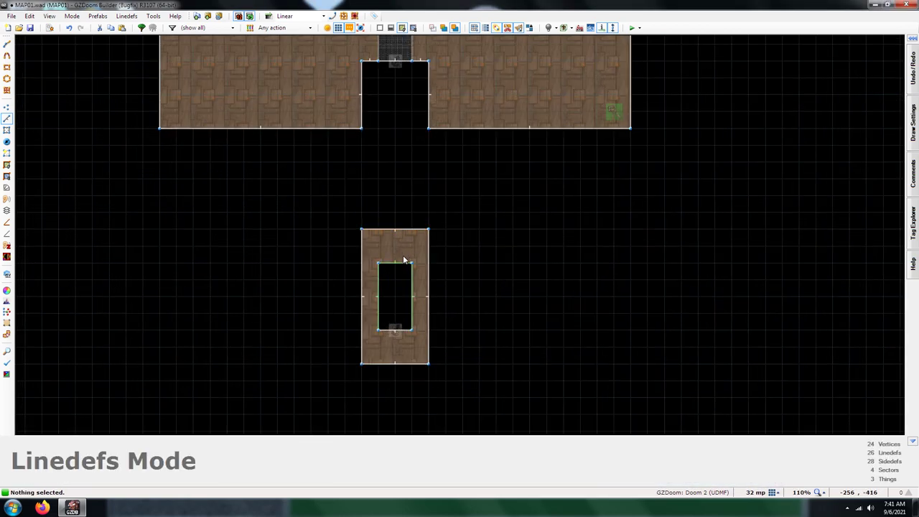
{"action": "scroll", "coordinate": [404, 263], "scroll_direction": "down", "scroll_amount": 1}
{"action": "scroll", "coordinate": [391, 310], "scroll_direction": "up", "scroll_amount": 3}
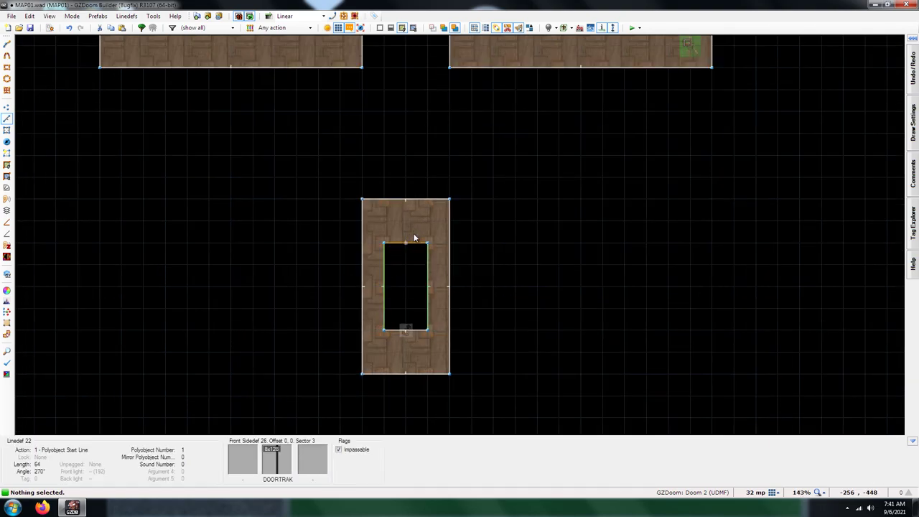
{"action": "scroll", "coordinate": [386, 284], "scroll_direction": "down", "scroll_amount": 6}
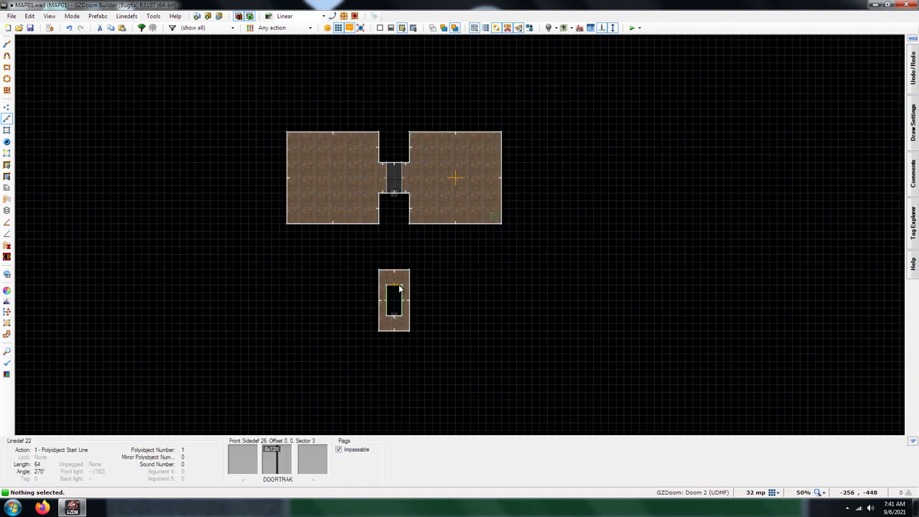
{"action": "scroll", "coordinate": [375, 248], "scroll_direction": "up", "scroll_amount": 3}
{"action": "scroll", "coordinate": [375, 248], "scroll_direction": "down", "scroll_amount": 3}
{"action": "scroll", "coordinate": [386, 255], "scroll_direction": "up", "scroll_amount": 3}
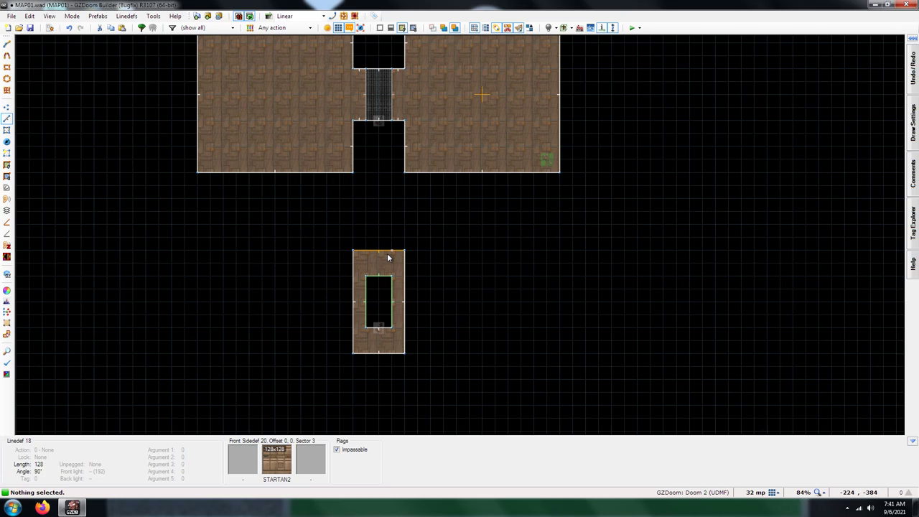
{"action": "scroll", "coordinate": [424, 257], "scroll_direction": "down", "scroll_amount": 3}
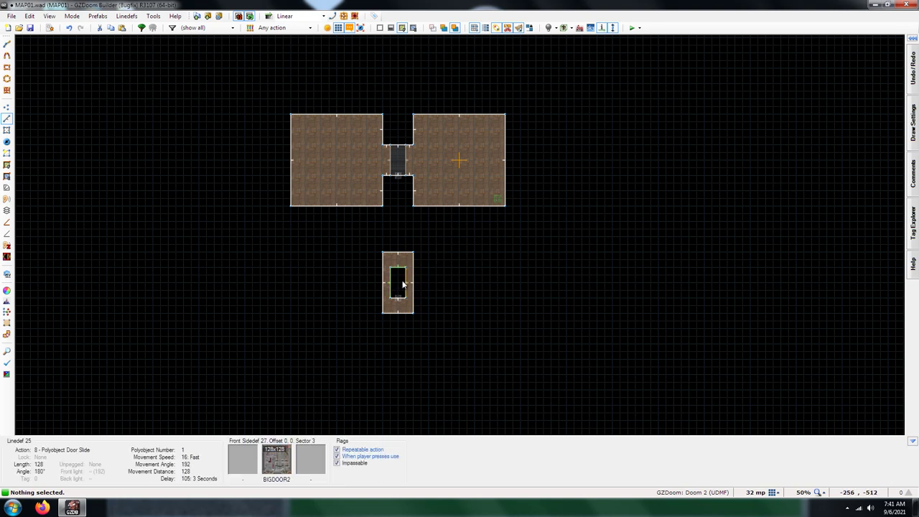
{"action": "scroll", "coordinate": [426, 280], "scroll_direction": "up", "scroll_amount": 1}
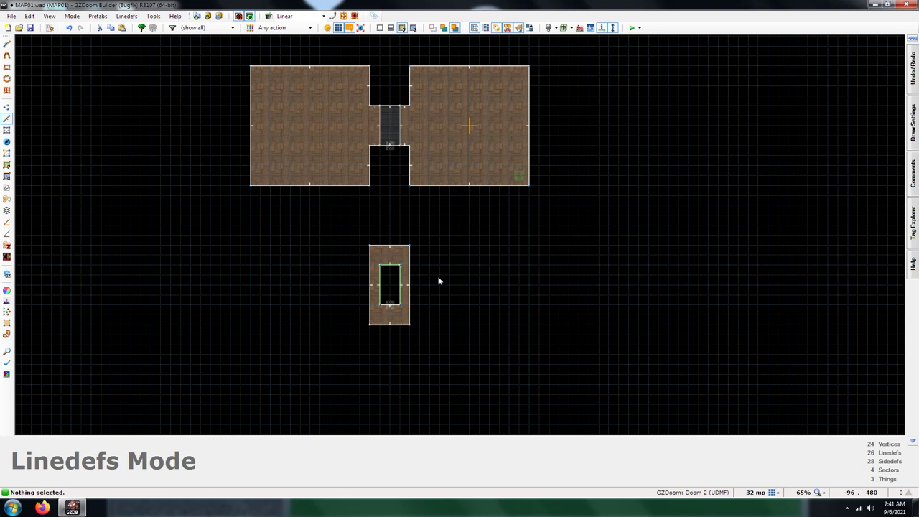
Save the map as SlidingDoor in the WADS folder and close the map editor.
{"action": "key", "text": "ctrl+shift+s"}
{"action": "type", "text": "SlidingDoor"}
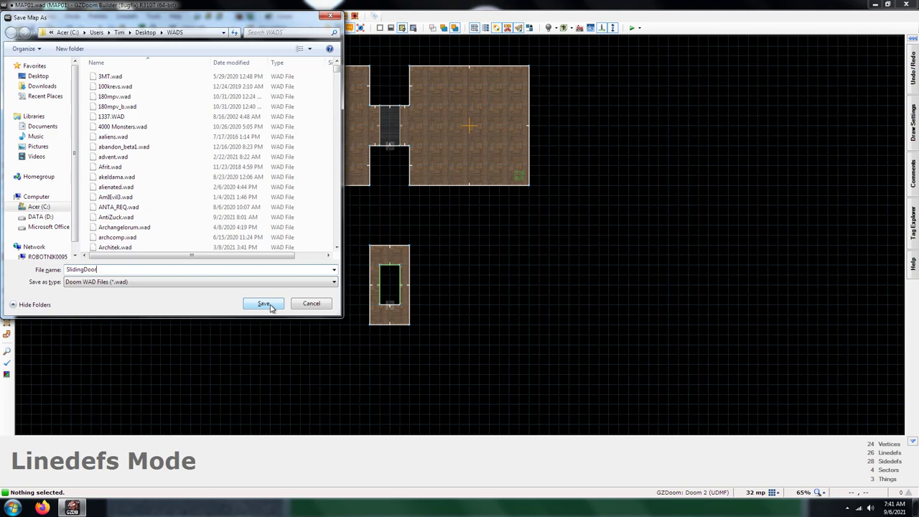
{"action": "left_click", "coordinate": [271, 305]}
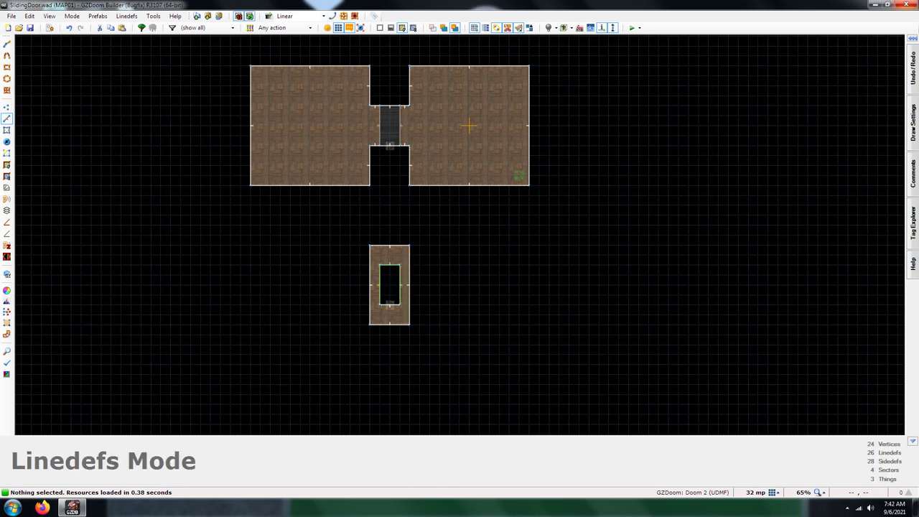
{"action": "left_click", "coordinate": [908, 4]}
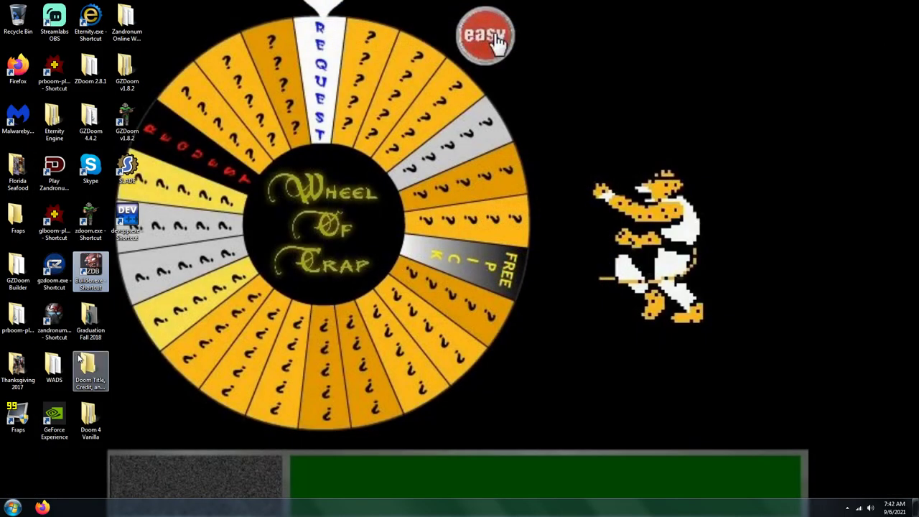
Open the WADS folder from the desktop, find SlidingDoor.wad and copy it.
{"action": "double_click", "coordinate": [55, 367]}
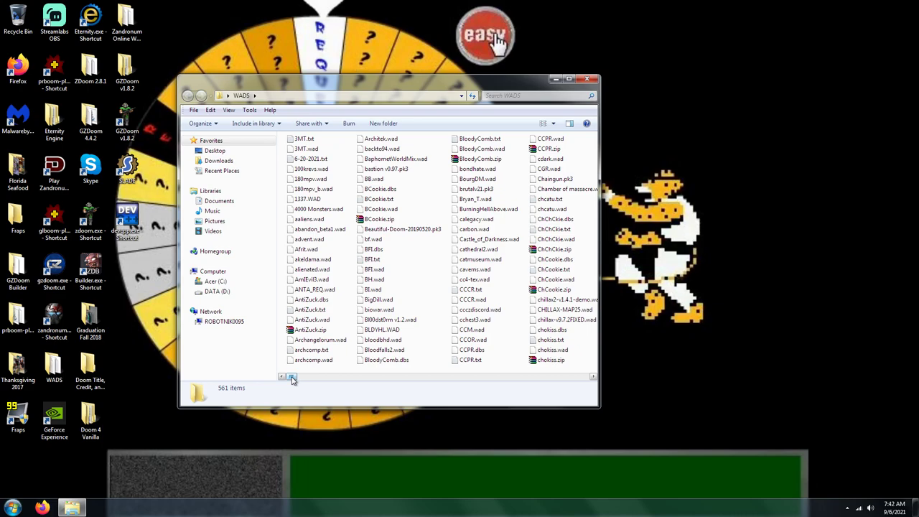
{"action": "left_click_drag", "start_coordinate": [294, 377], "coordinate": [515, 384]}
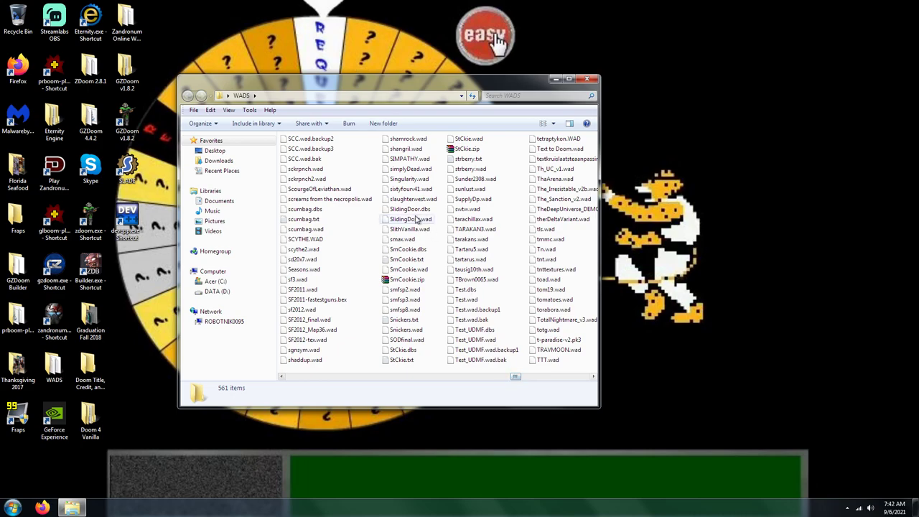
{"action": "left_click", "coordinate": [413, 220]}
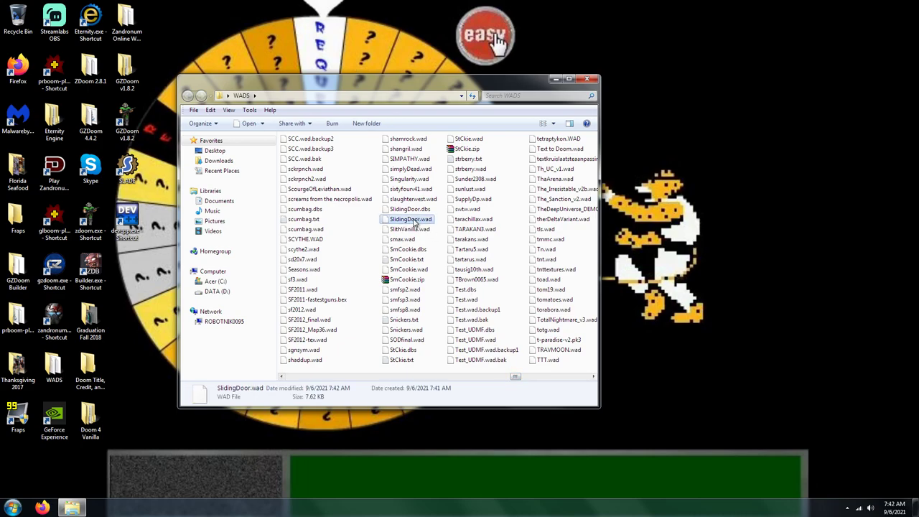
{"action": "right_click", "coordinate": [414, 224]}
{"action": "left_click", "coordinate": [430, 345]}
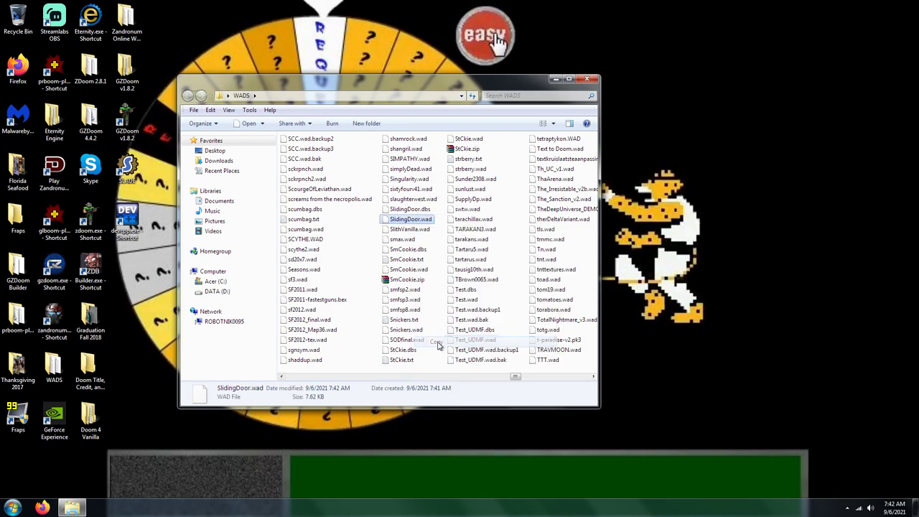
Paste the WAD onto the desktop's gzdoom shortcut to launch it in GZDoom, and play with DOOM 2: Hell on Earth.
{"action": "right_click", "coordinate": [71, 265]}
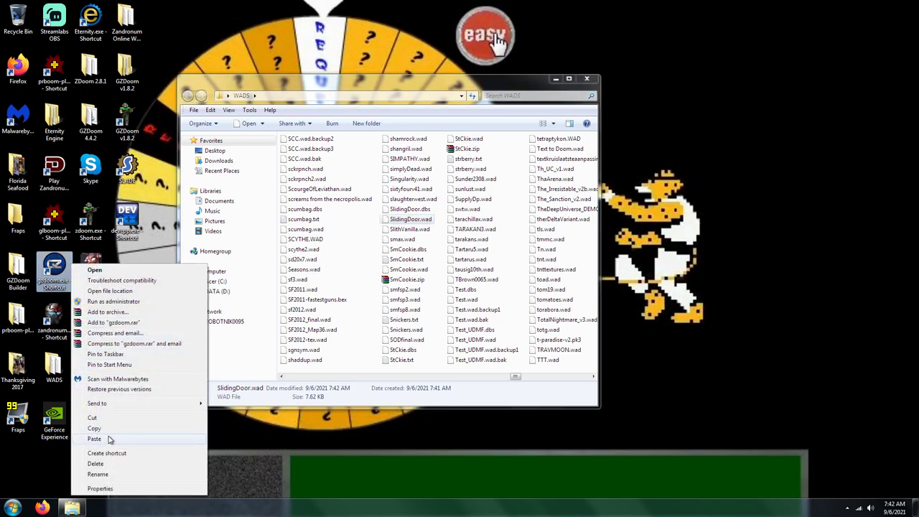
{"action": "left_click", "coordinate": [109, 439]}
{"action": "left_click", "coordinate": [485, 262]}
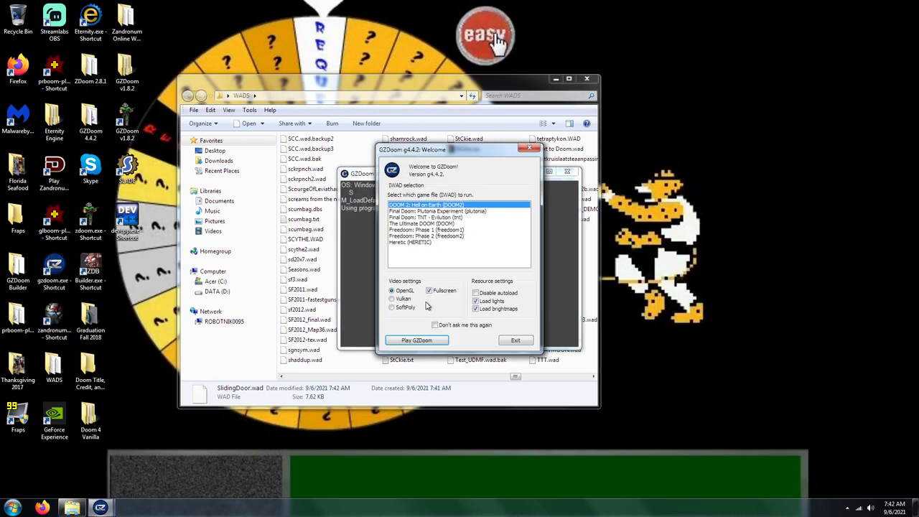
{"action": "left_click", "coordinate": [416, 340]}
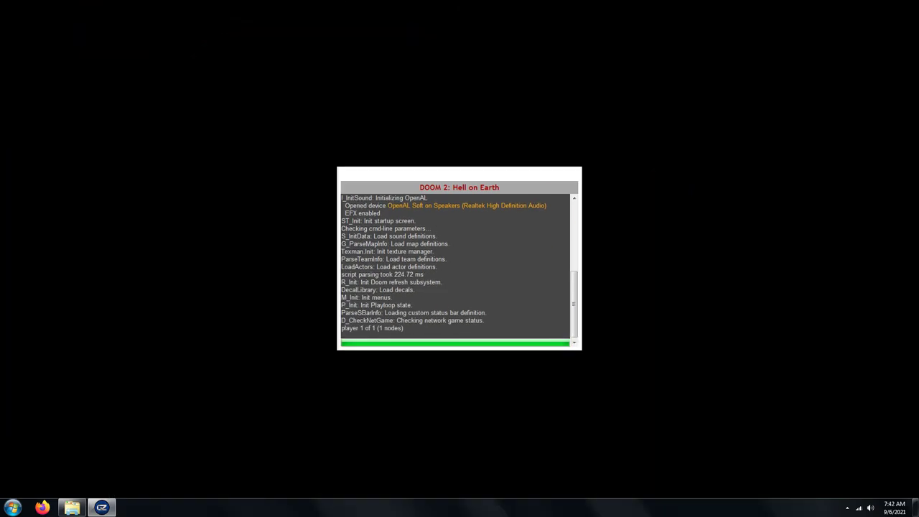
Start a new game on the map from the in-game main menu.
{"action": "key", "text": "Escape"}
{"action": "key", "text": "Return"}
{"action": "key", "text": "Down"}
{"action": "key", "text": "Return"}
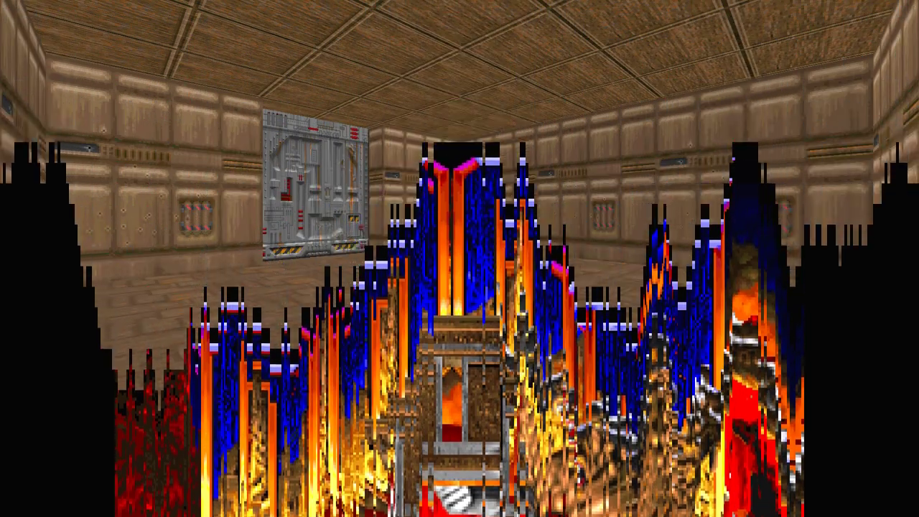
Walk up to the metal door between the two rooms and look at both of its edges.
{"action": "key", "text": "Left"}
{"action": "key", "text": "Up"}
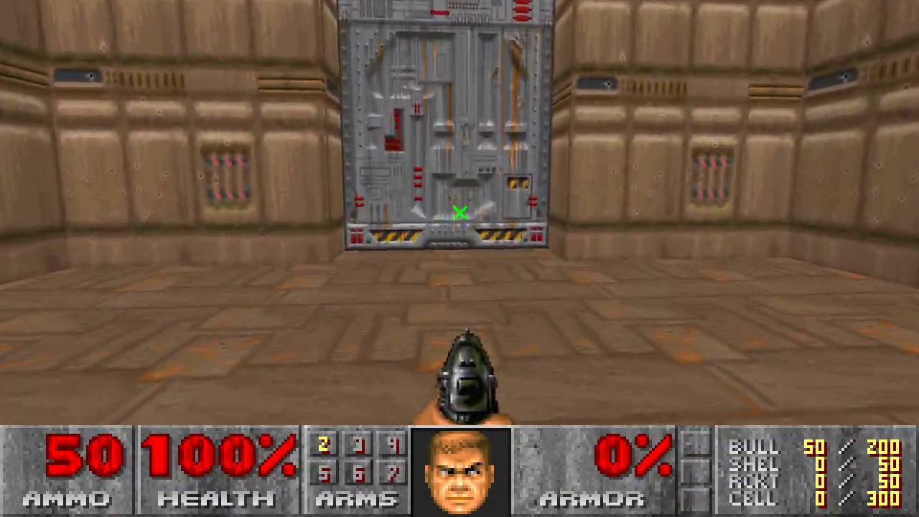
{"action": "key", "text": "Up"}
{"action": "key", "text": "Left"}
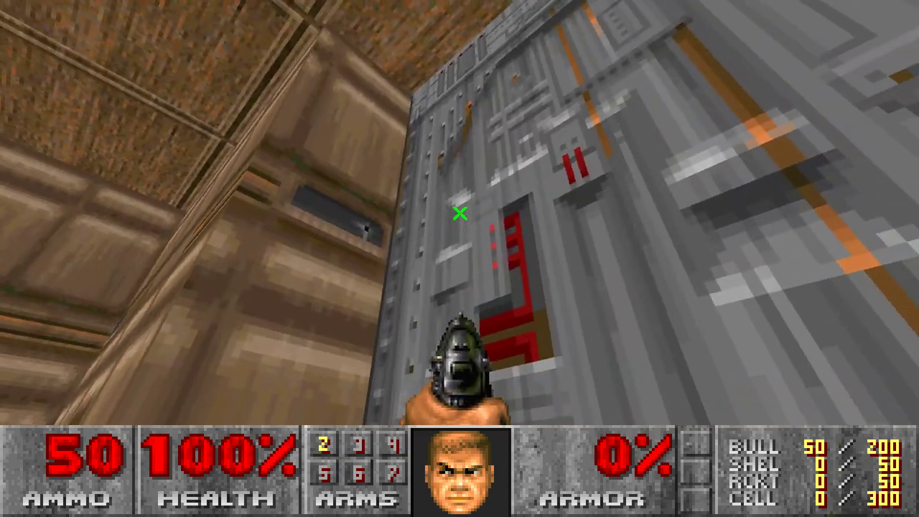
{"action": "key", "text": "Up"}
{"action": "key", "text": "Right"}
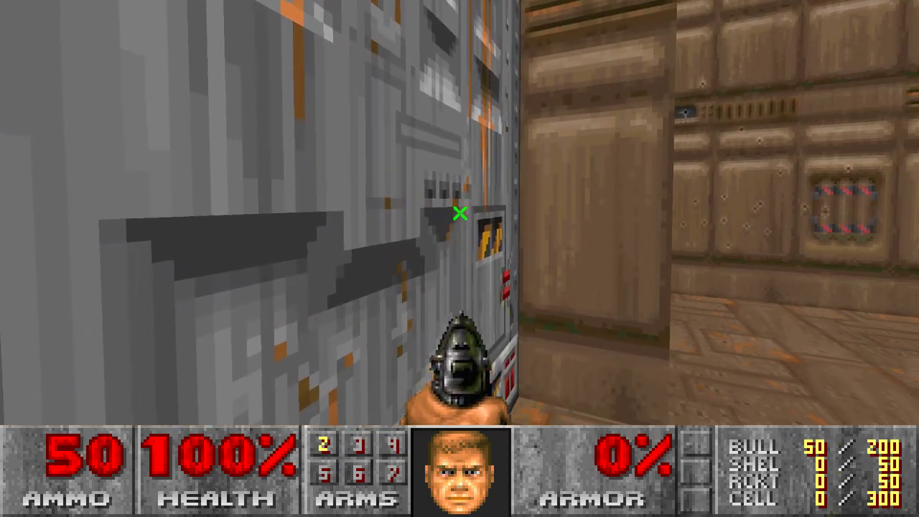
Open the sliding door, walk through the doorway into the other room, and view the moving door on the automap.
{"action": "key", "text": "Left"}
{"action": "key", "text": "Up"}
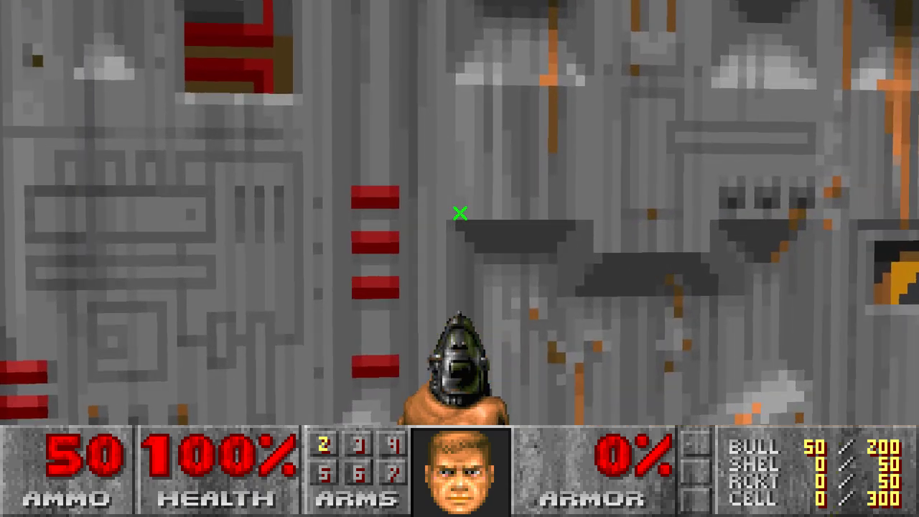
{"action": "key", "text": "Down"}
{"action": "key", "text": "Right"}
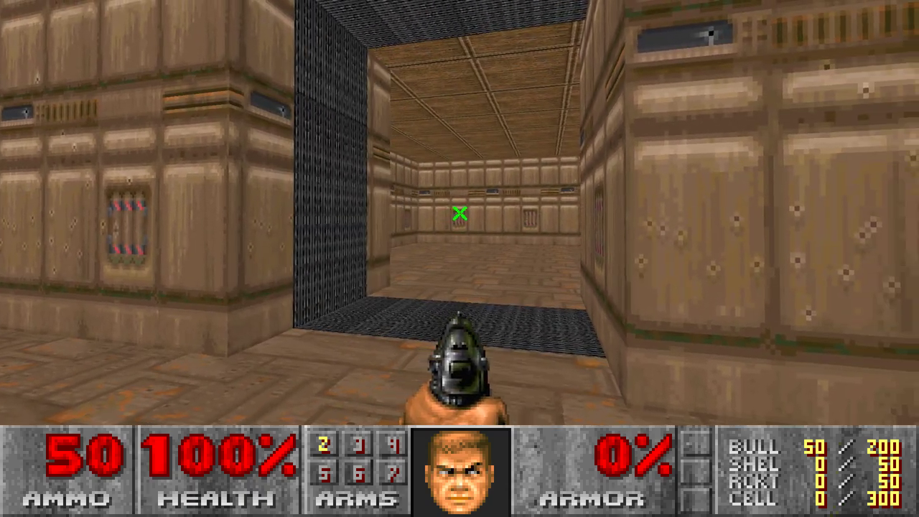
{"action": "key", "text": "Up"}
{"action": "key", "text": "Left"}
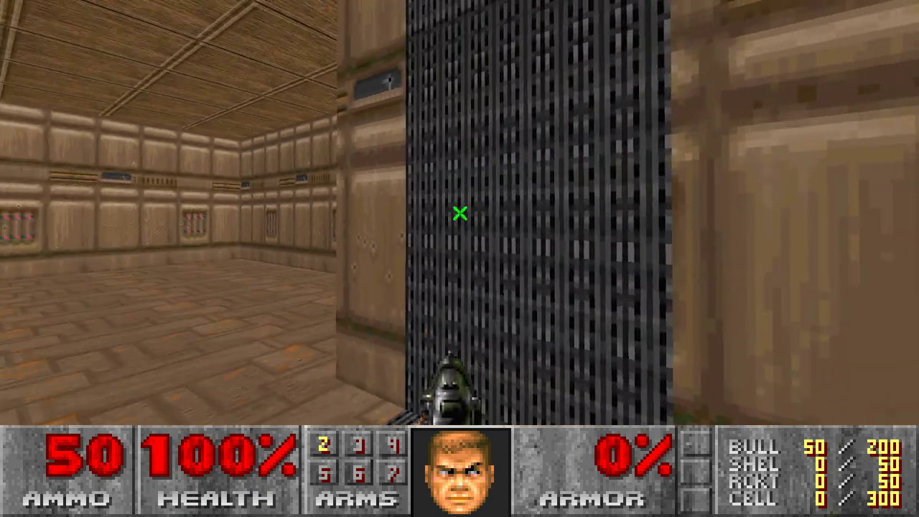
{"action": "key", "text": "Down"}
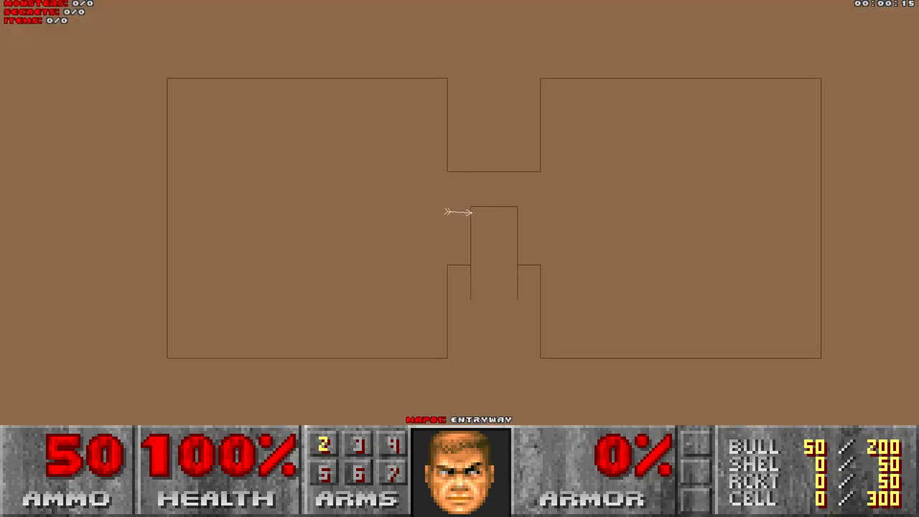
Look around the doorway to inspect the sliding door's faces and the tracks up close, toggling the automap to check its position.
{"action": "key", "text": "Right"}
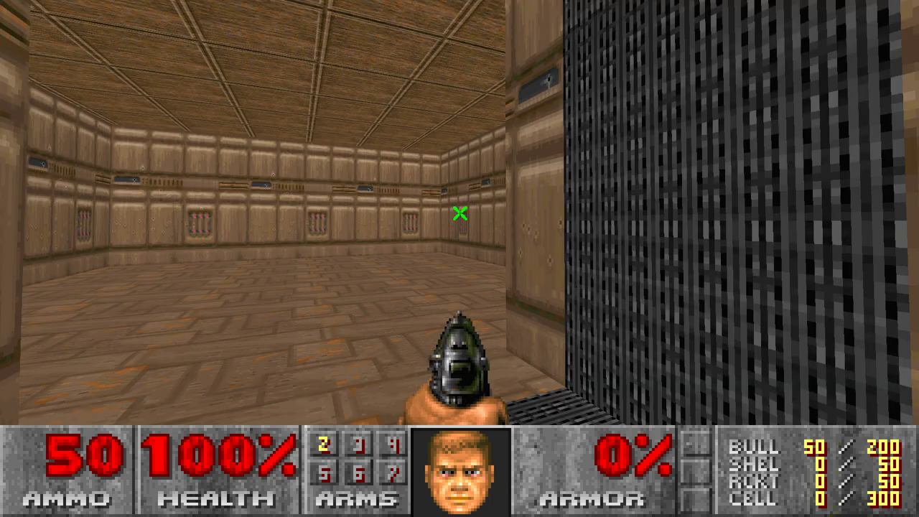
{"action": "key", "text": "Right"}
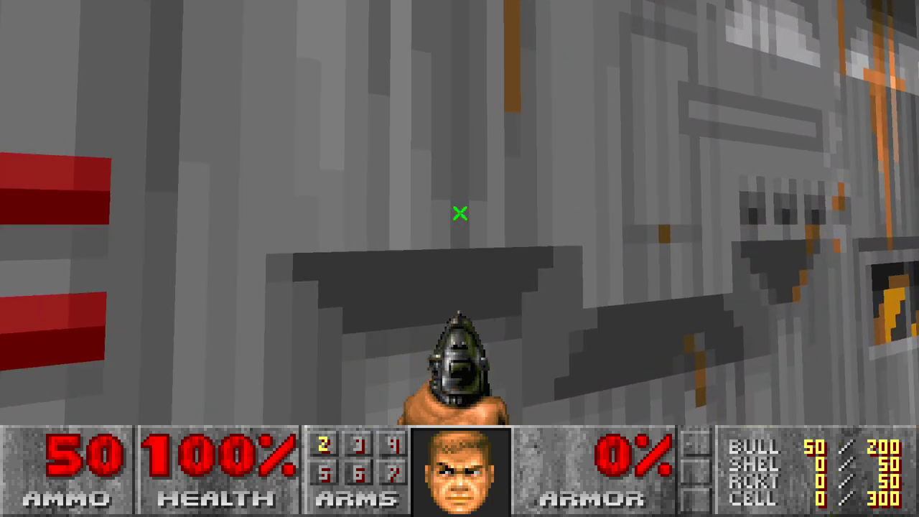
{"action": "key", "text": "Tab"}
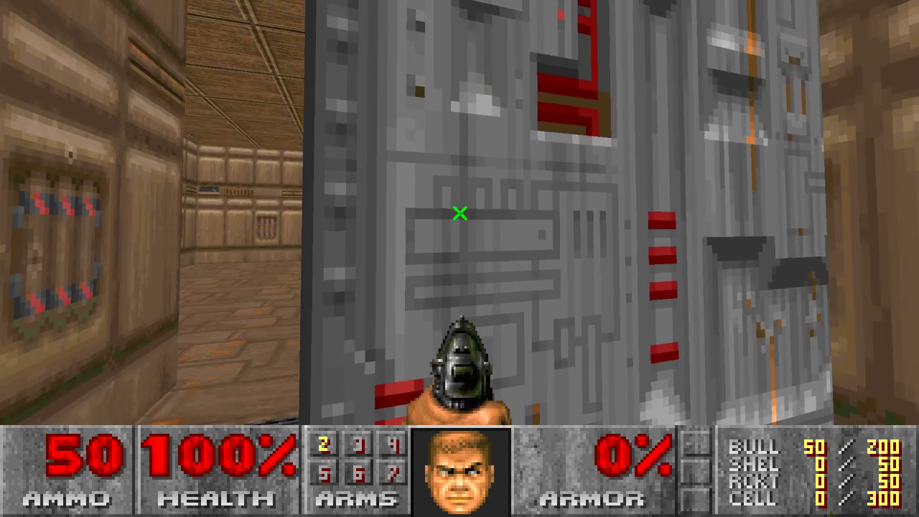
{"action": "key", "text": "Left"}
{"action": "key", "text": "Tab"}
{"action": "key", "text": "Tab"}
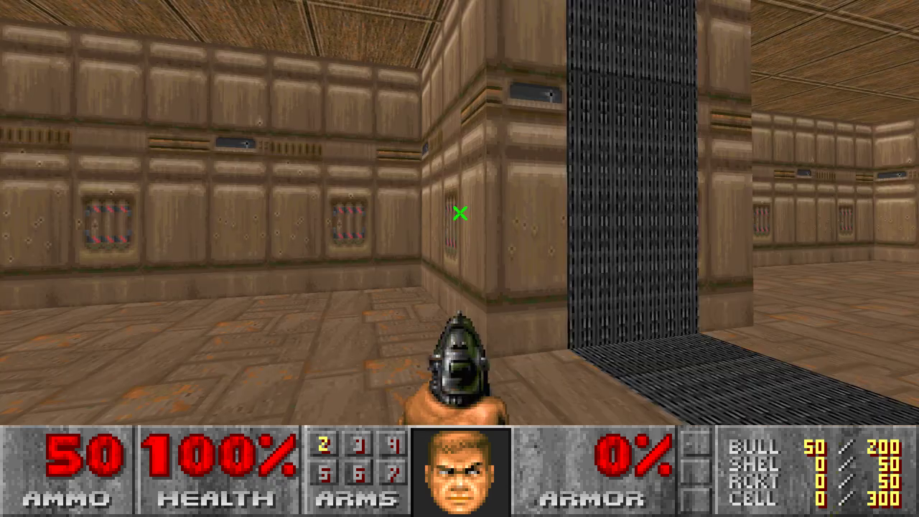
Walk up to the closed metal door, open it again, and back away to watch it slide open and shut.
{"action": "key", "text": "Right"}
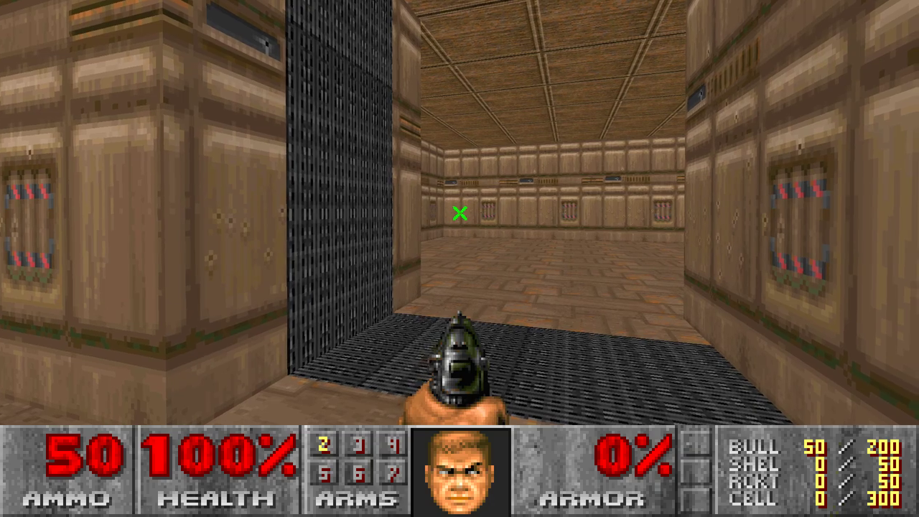
{"action": "key", "text": "Left"}
{"action": "key", "text": "Up"}
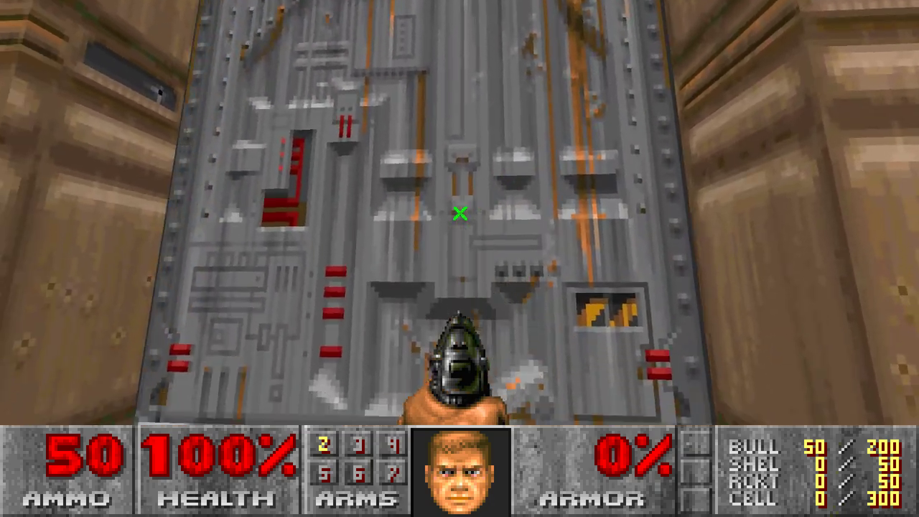
{"action": "key", "text": "Up"}
{"action": "key", "text": "Left"}
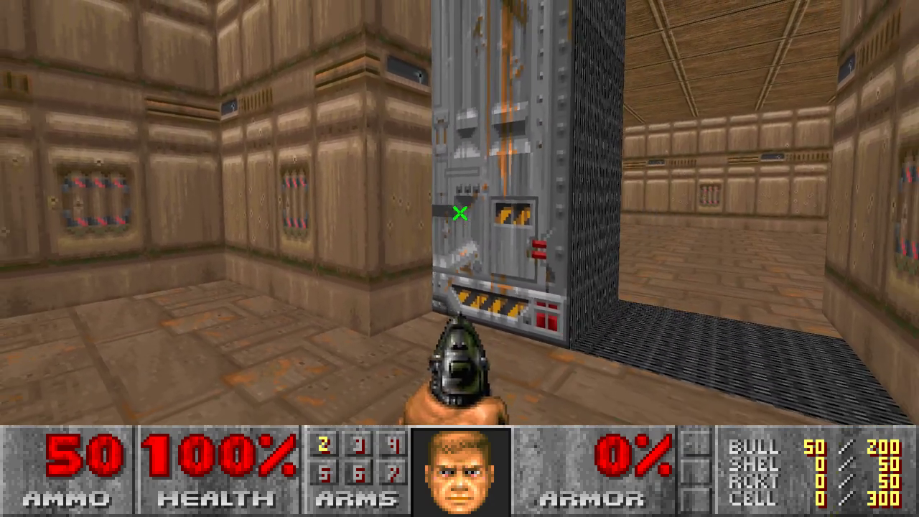
{"action": "key", "text": "Right"}
{"action": "key", "text": "Down"}
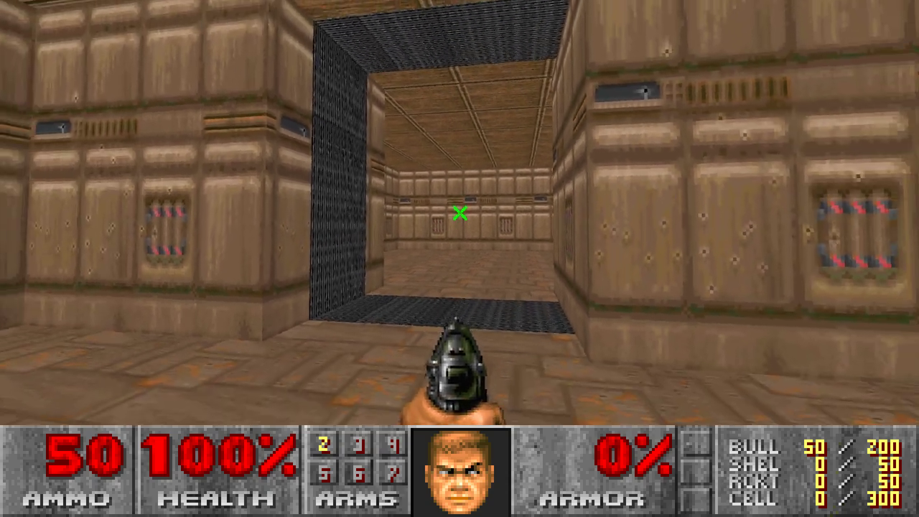
{"action": "key", "text": "Up"}
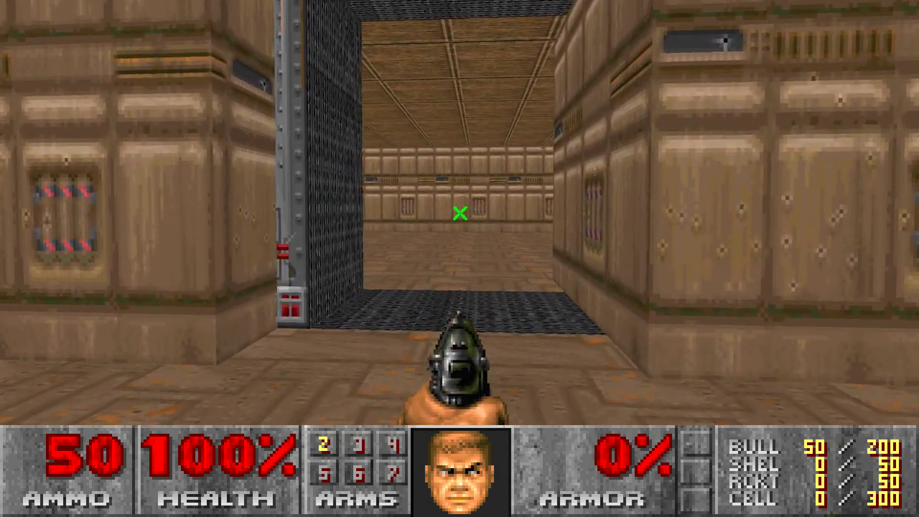
{"action": "key", "text": "Left"}
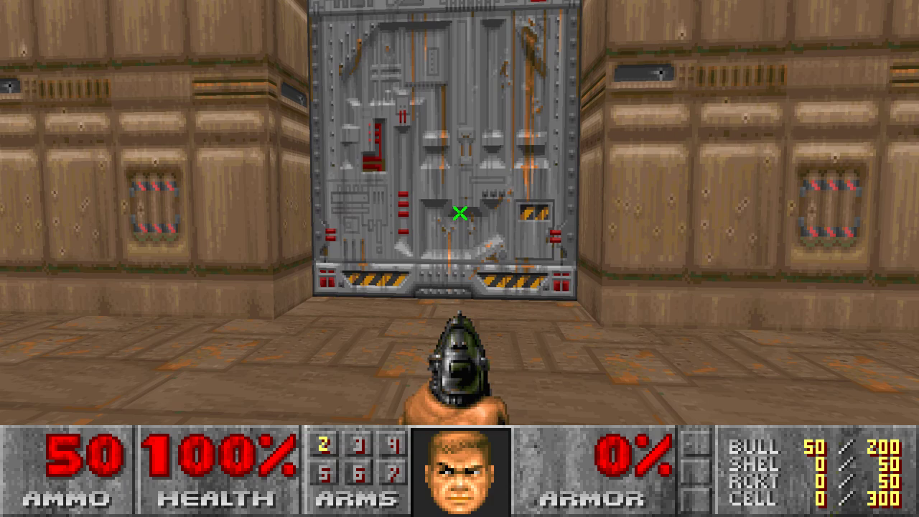
Quit GZDoom with the console command exit.
{"action": "key", "text": "grave"}
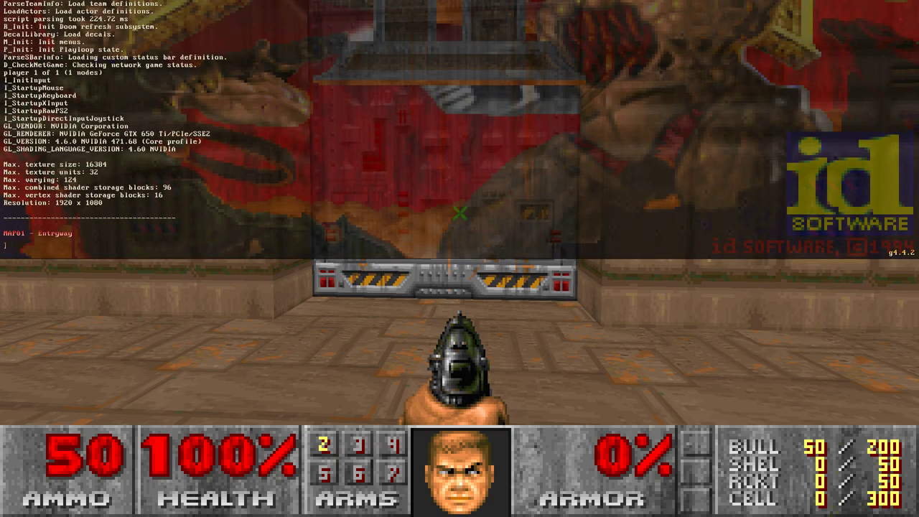
{"action": "type", "text": "exit"}
{"action": "key", "text": "Return"}
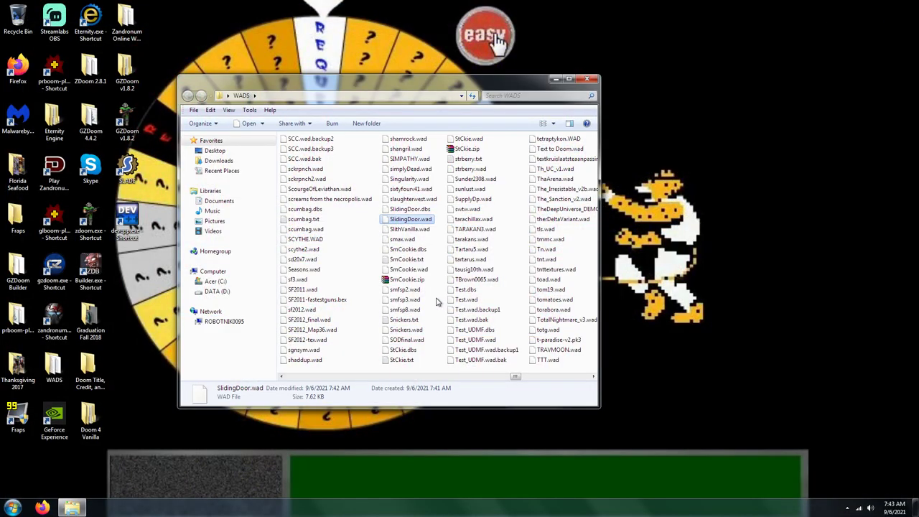